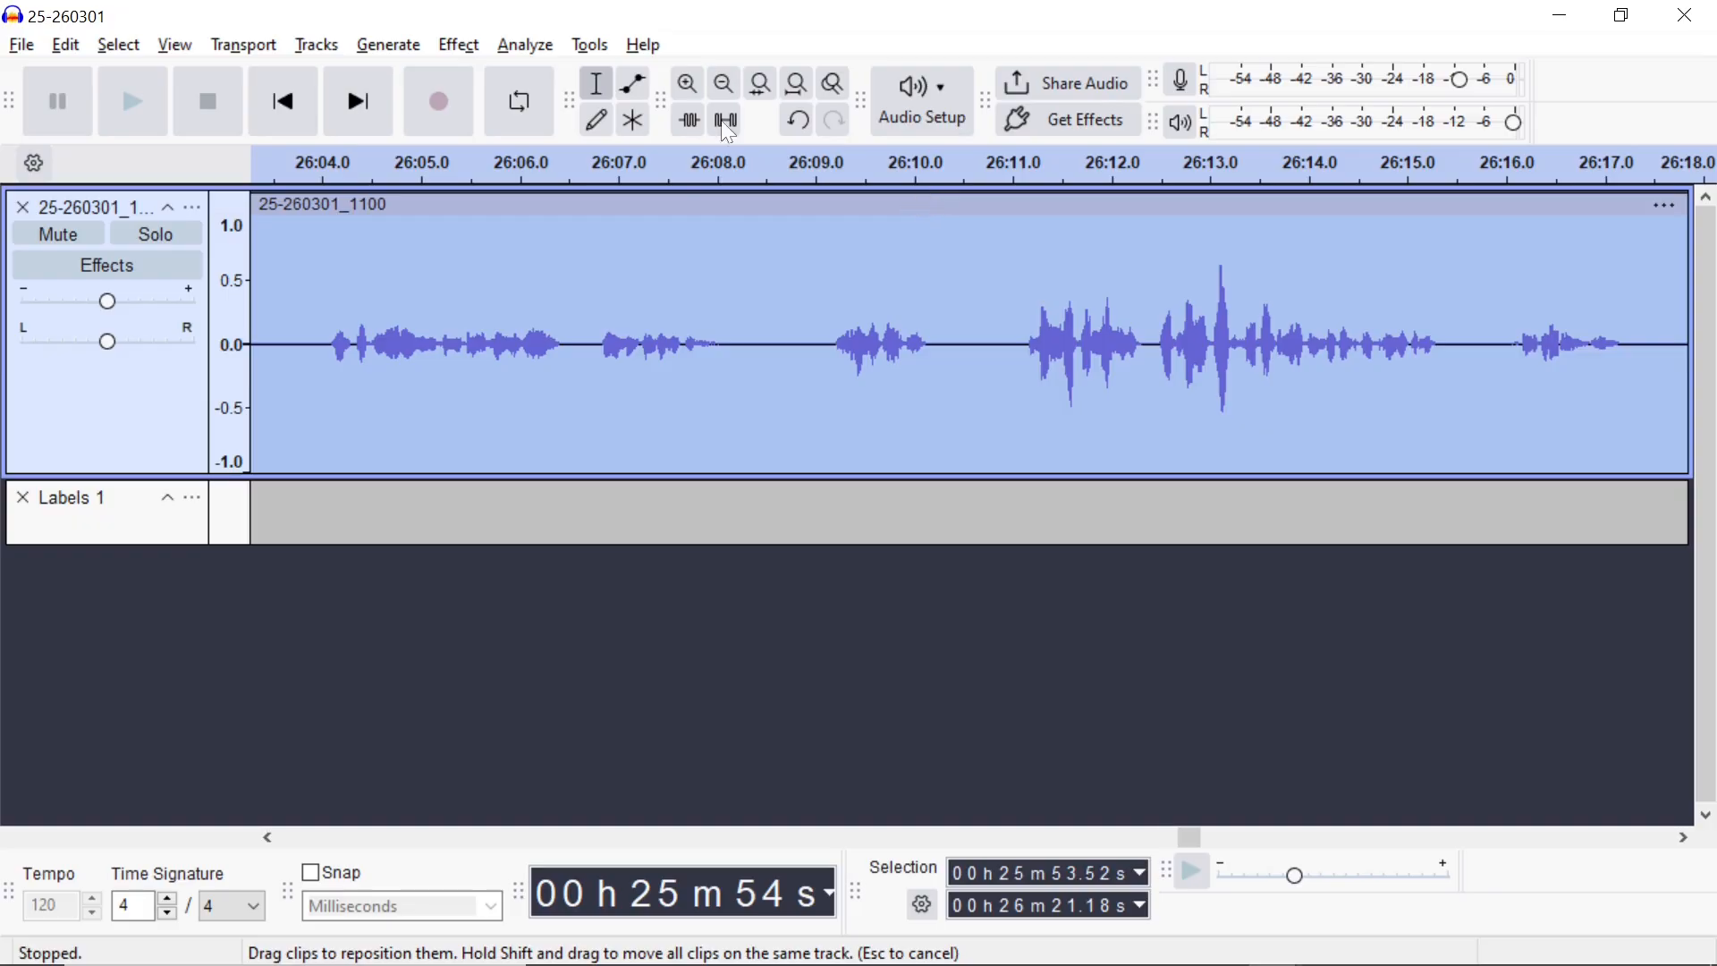
Step: Start an audio export of the project to the computer
left_click(21, 45)
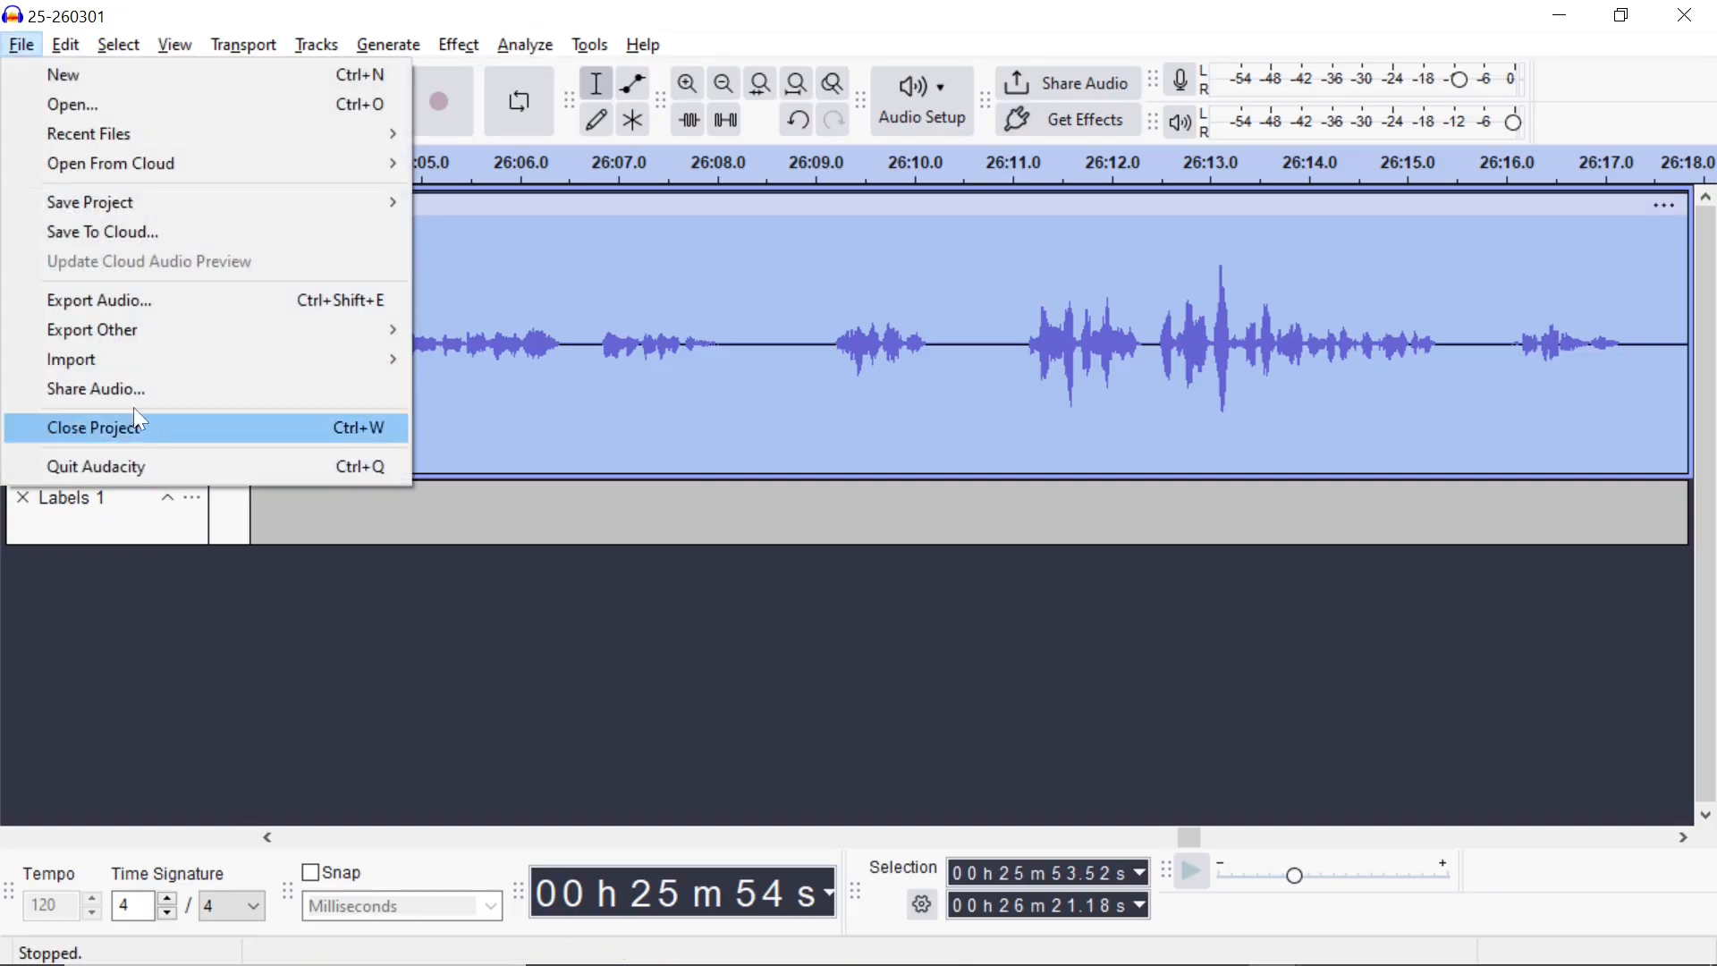
left_click(147, 309)
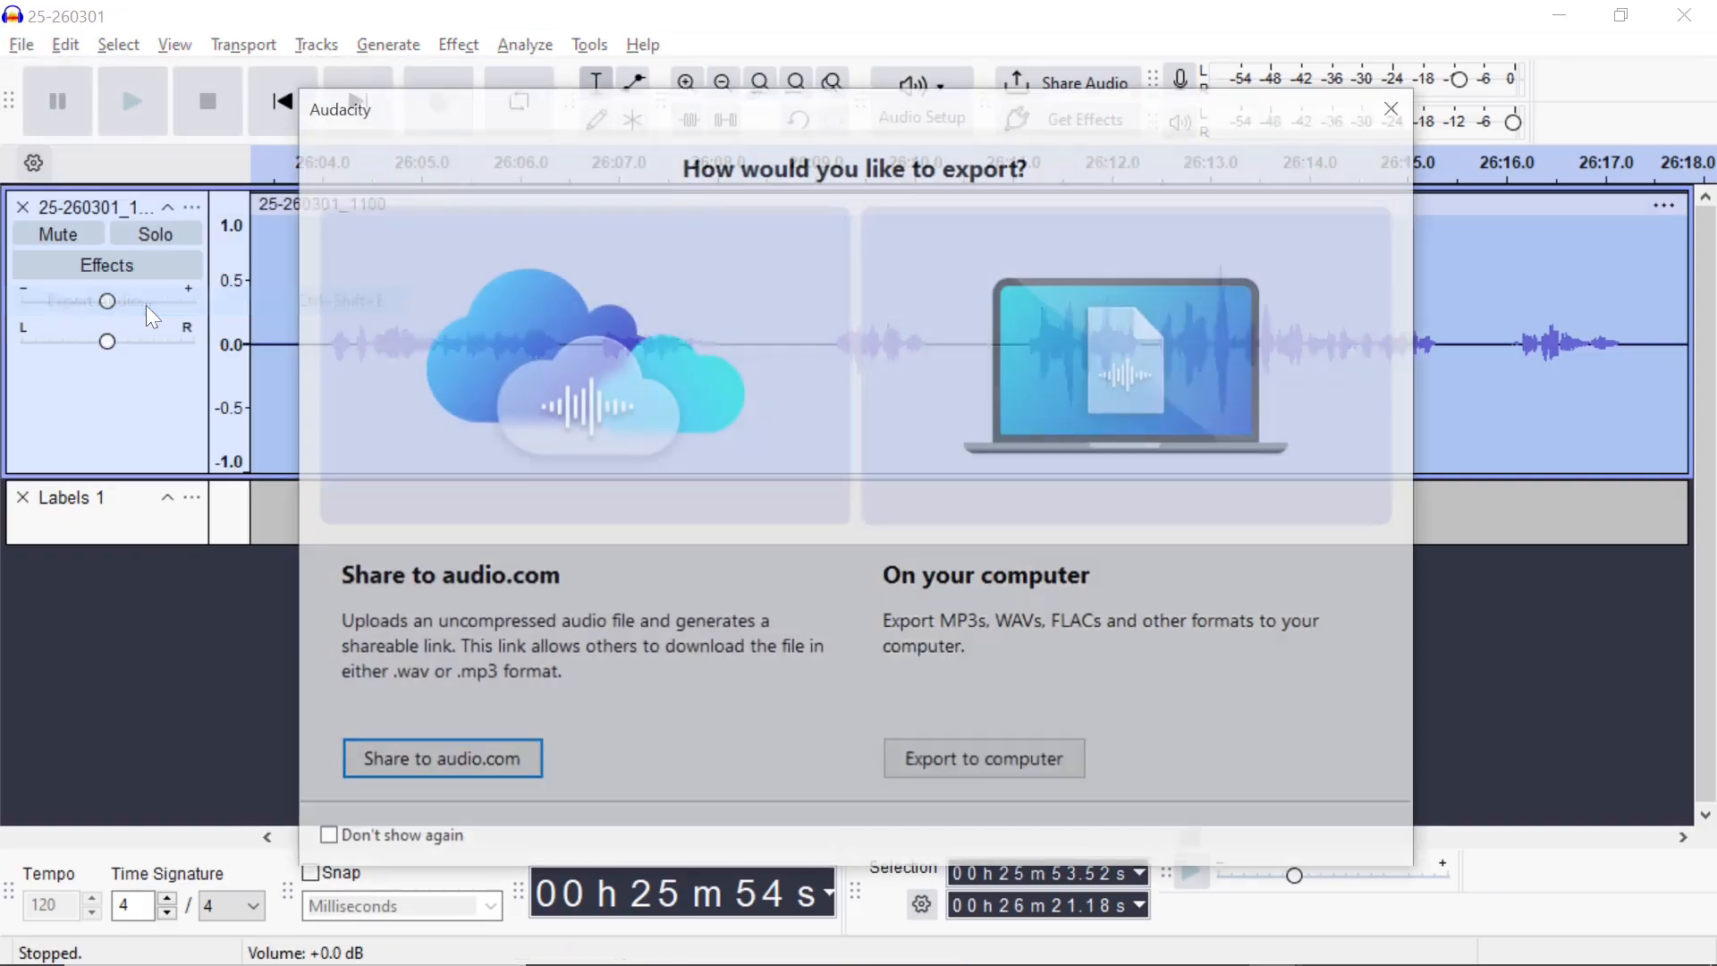
left_click(974, 762)
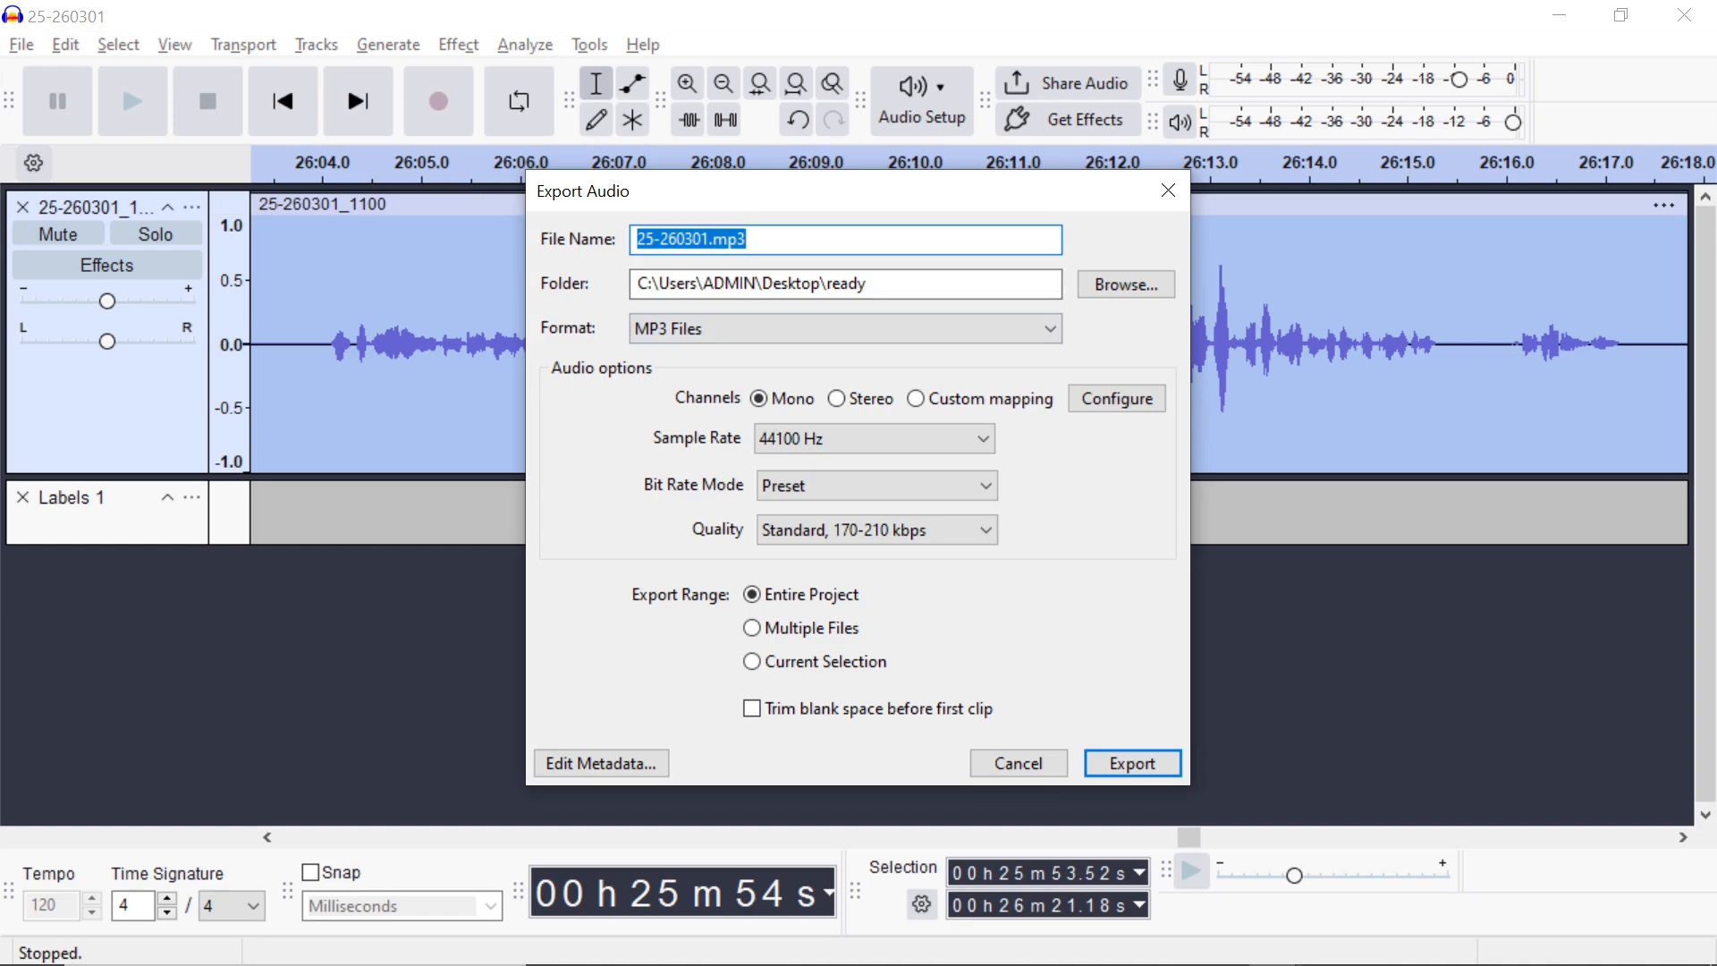
Step: Change the export file name to THE TEST OF PATIENCE.mp3
left_click(709, 240)
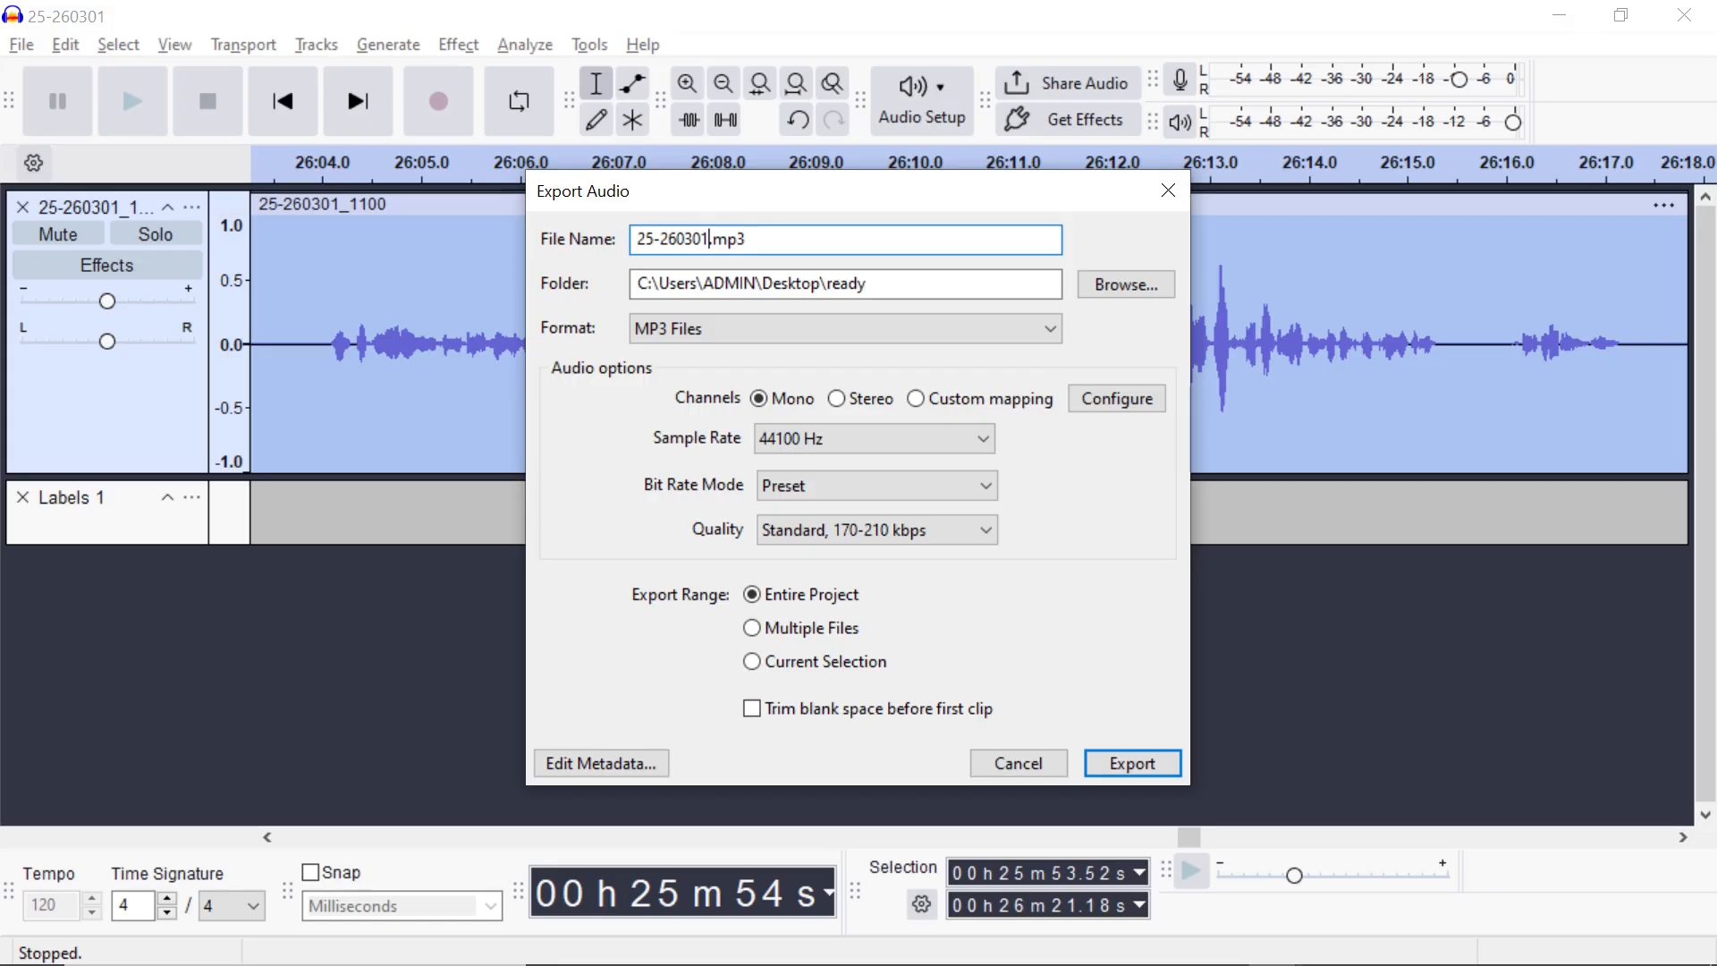
key("BackSpace")
key("BackSpace")
key("BackSpace")
key("BackSpace")
key("BackSpace")
key("BackSpace")
key("BackSpace")
key("BackSpace")
key("BackSpace")
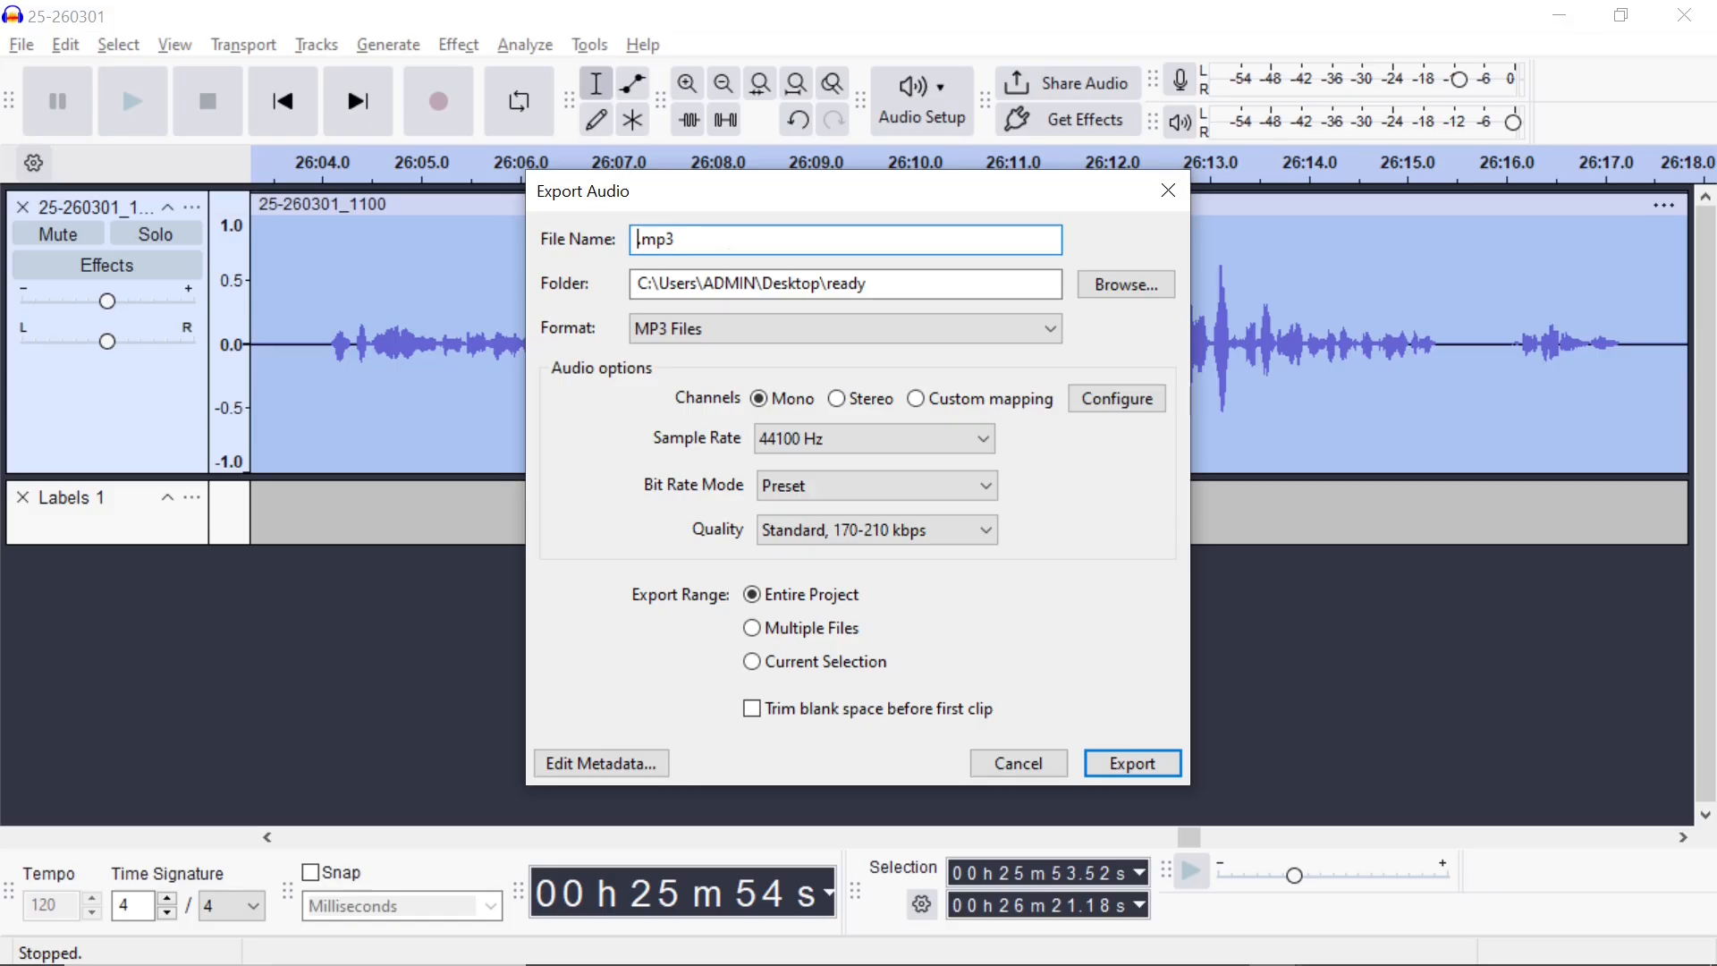
type("THE TEST OD")
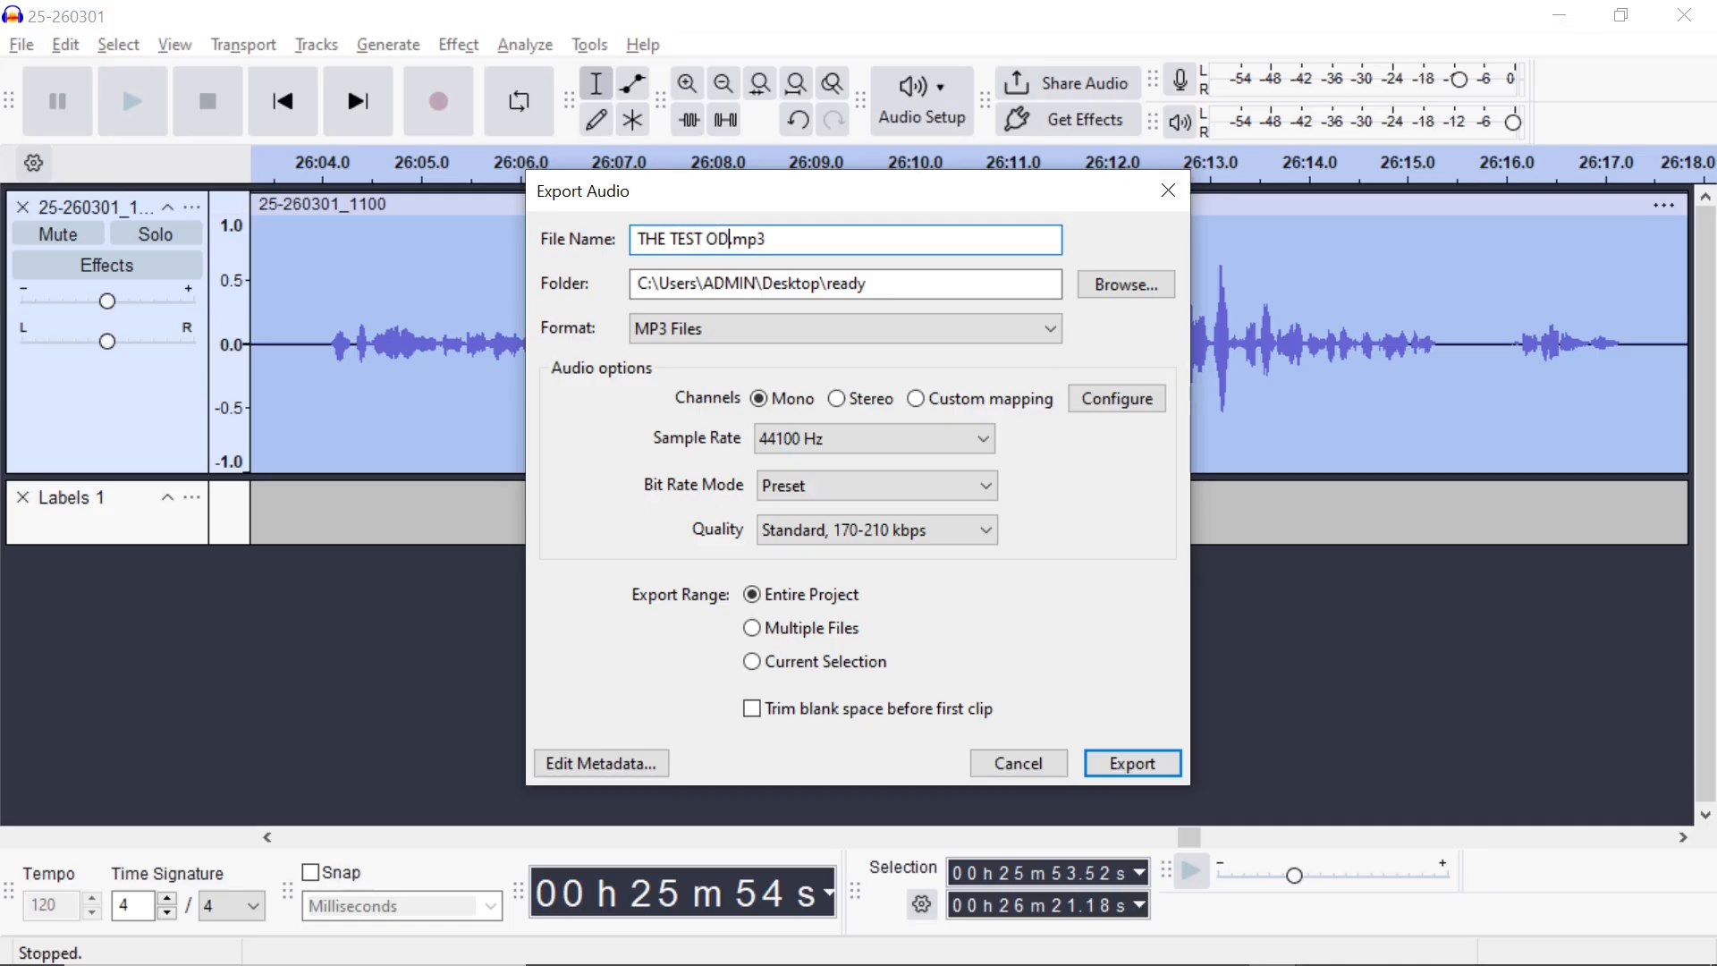
key("BackSpace")
key("BackSpace")
key("BackSpace")
type("F")
key("BackSpace")
type("OF PATIENCE")
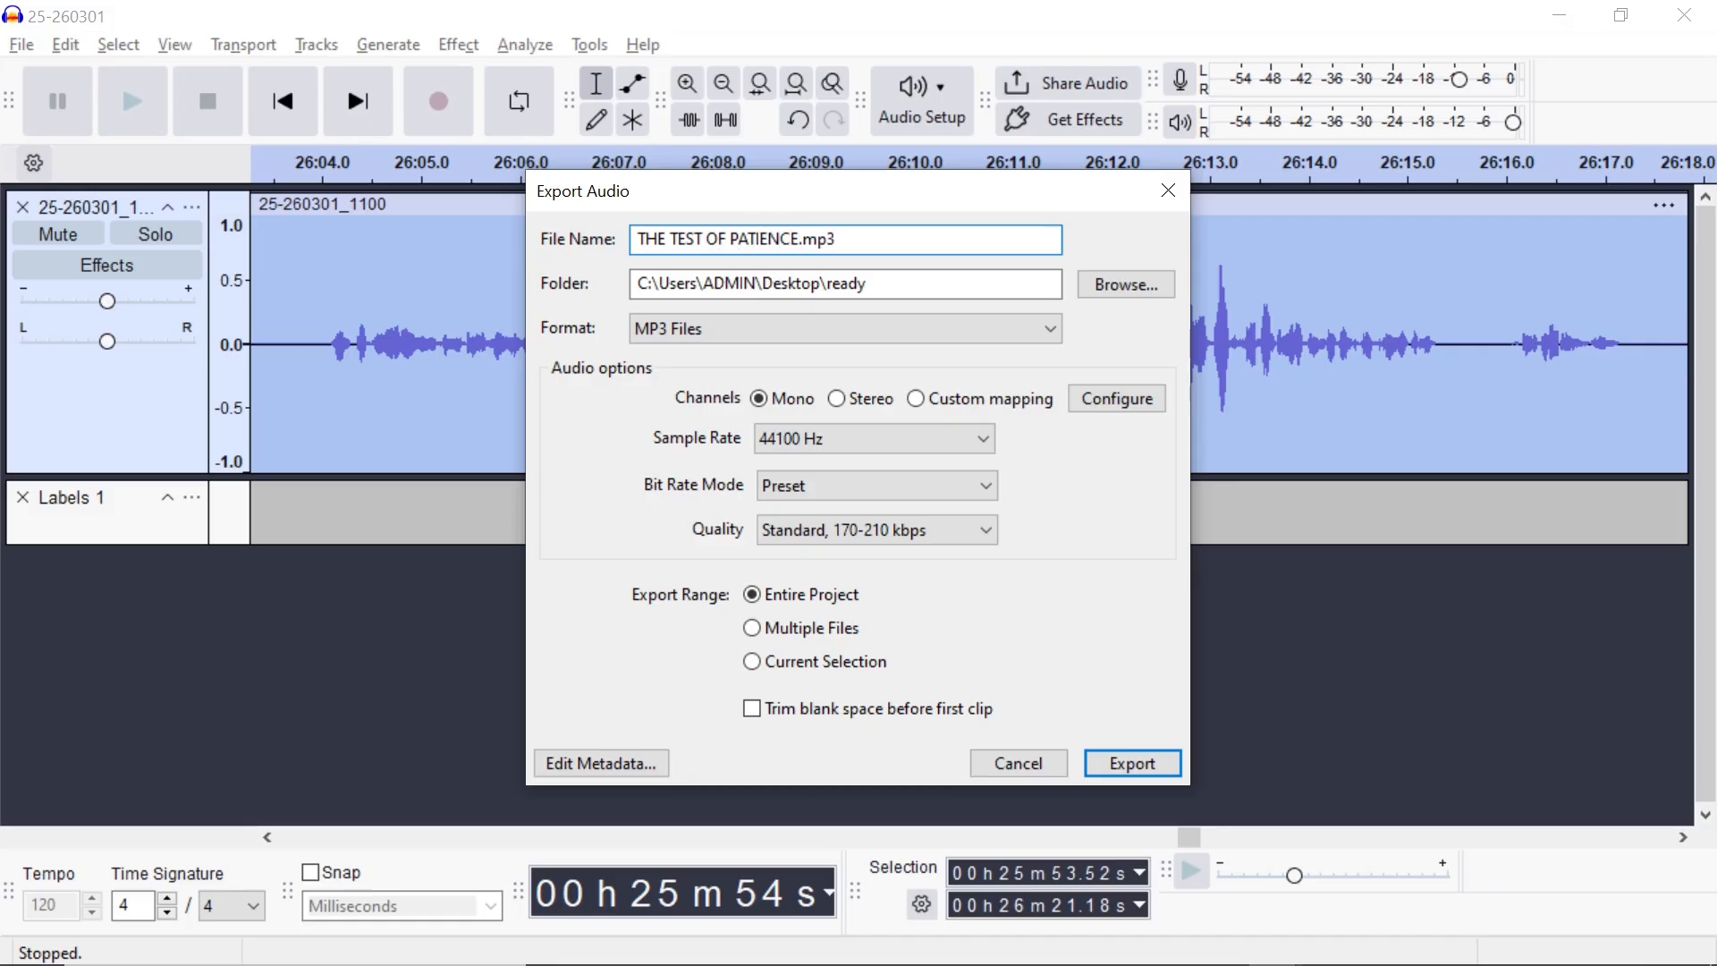
key("shift+Left")
key("shift+Left")
key("shift+Left")
key("shift+Left")
key("shift+Left")
key("shift+Left")
key("shift+Left")
key("shift+Left")
key("shift+Left")
key("shift+Left")
key("shift+Left")
key("shift+Left")
key("shift+Left")
key("shift+Left")
key("shift+Left")
key("shift+Left")
key("shift+Left")
key("shift+Left")
key("shift+Left")
key("shift+Left")
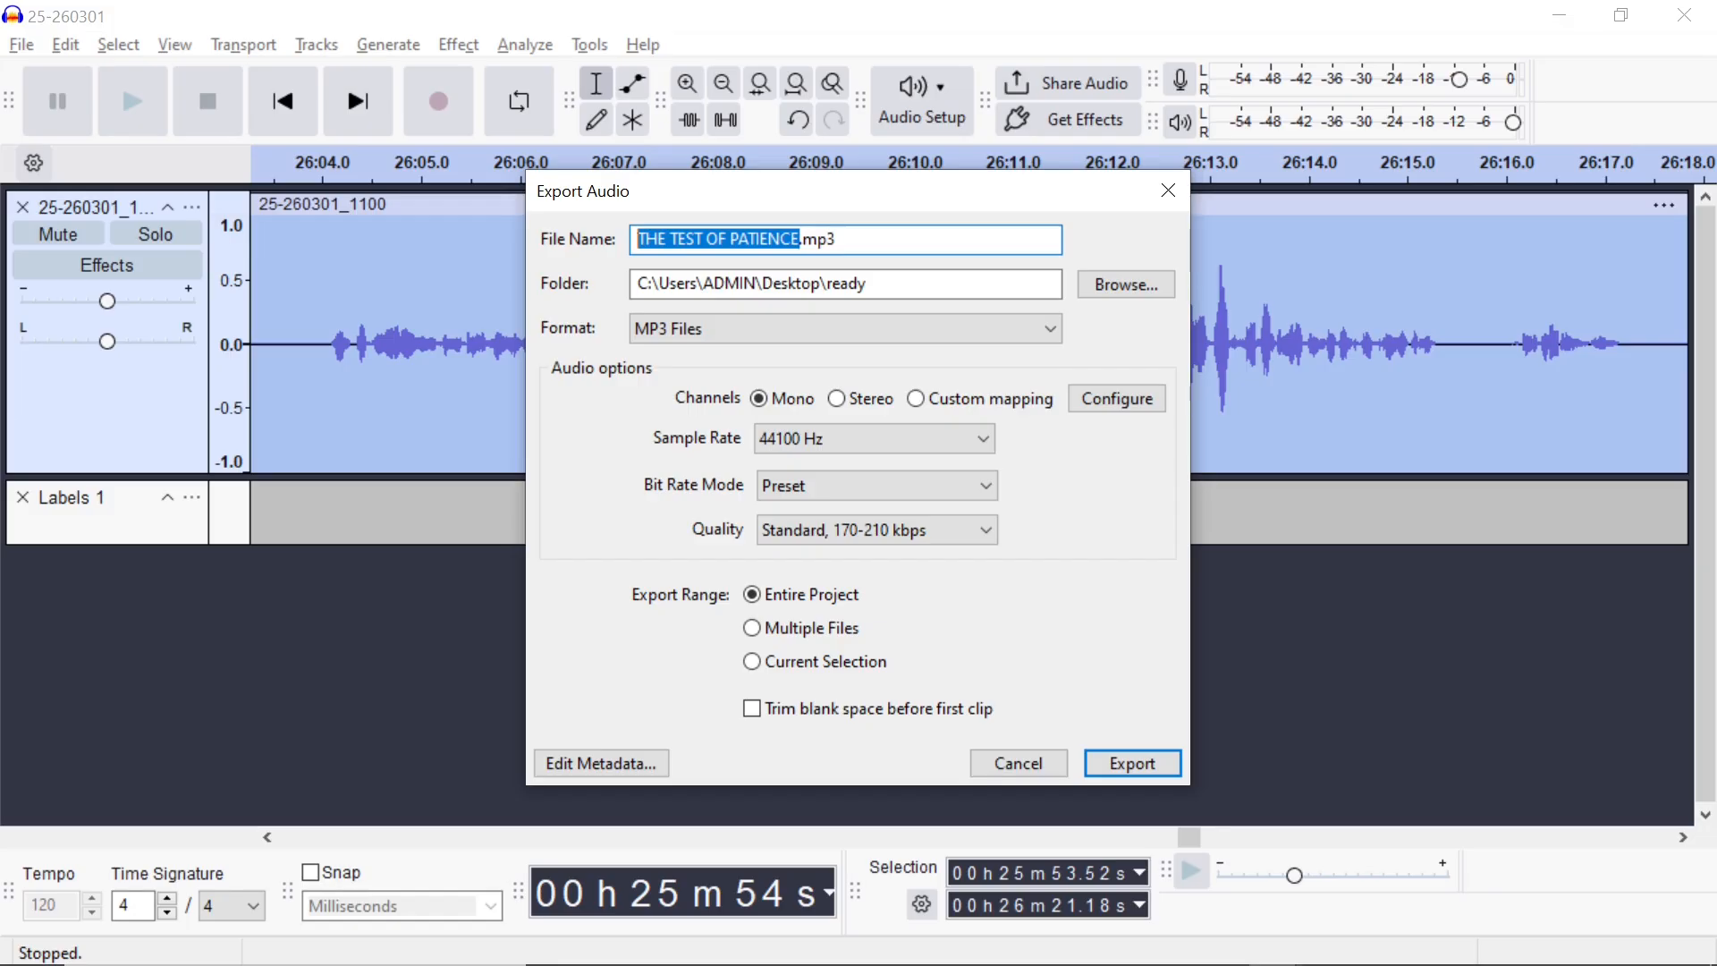
left_click(643, 760)
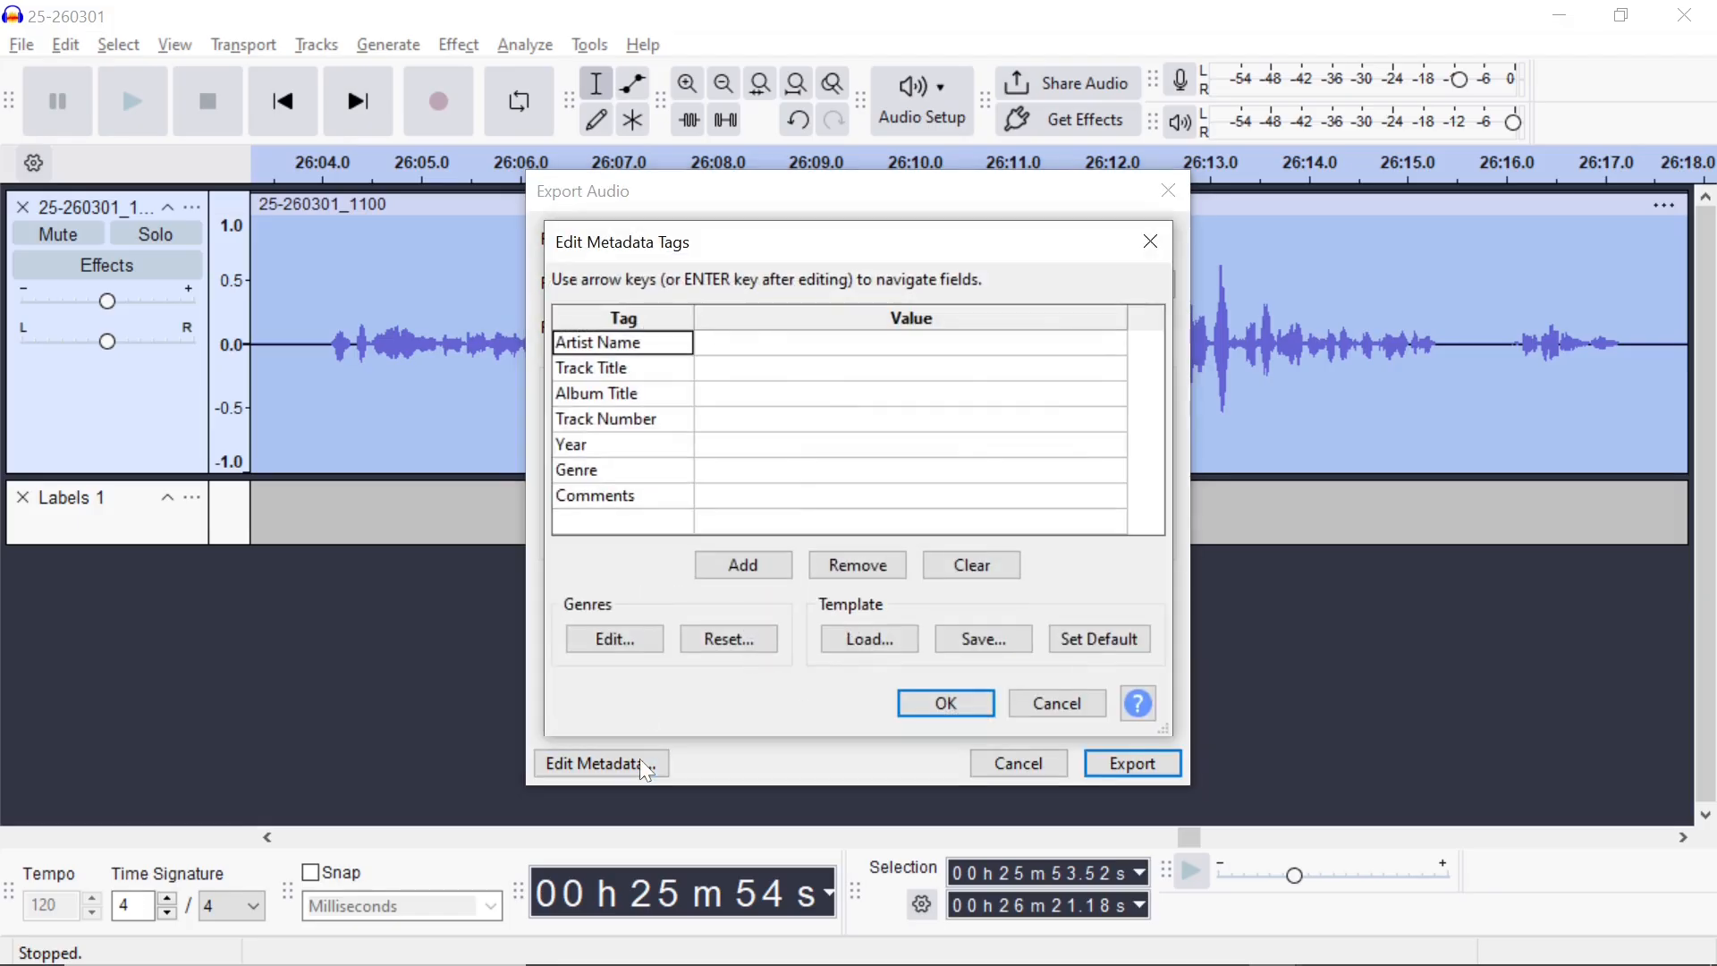
left_click(750, 372)
type("25-260301")
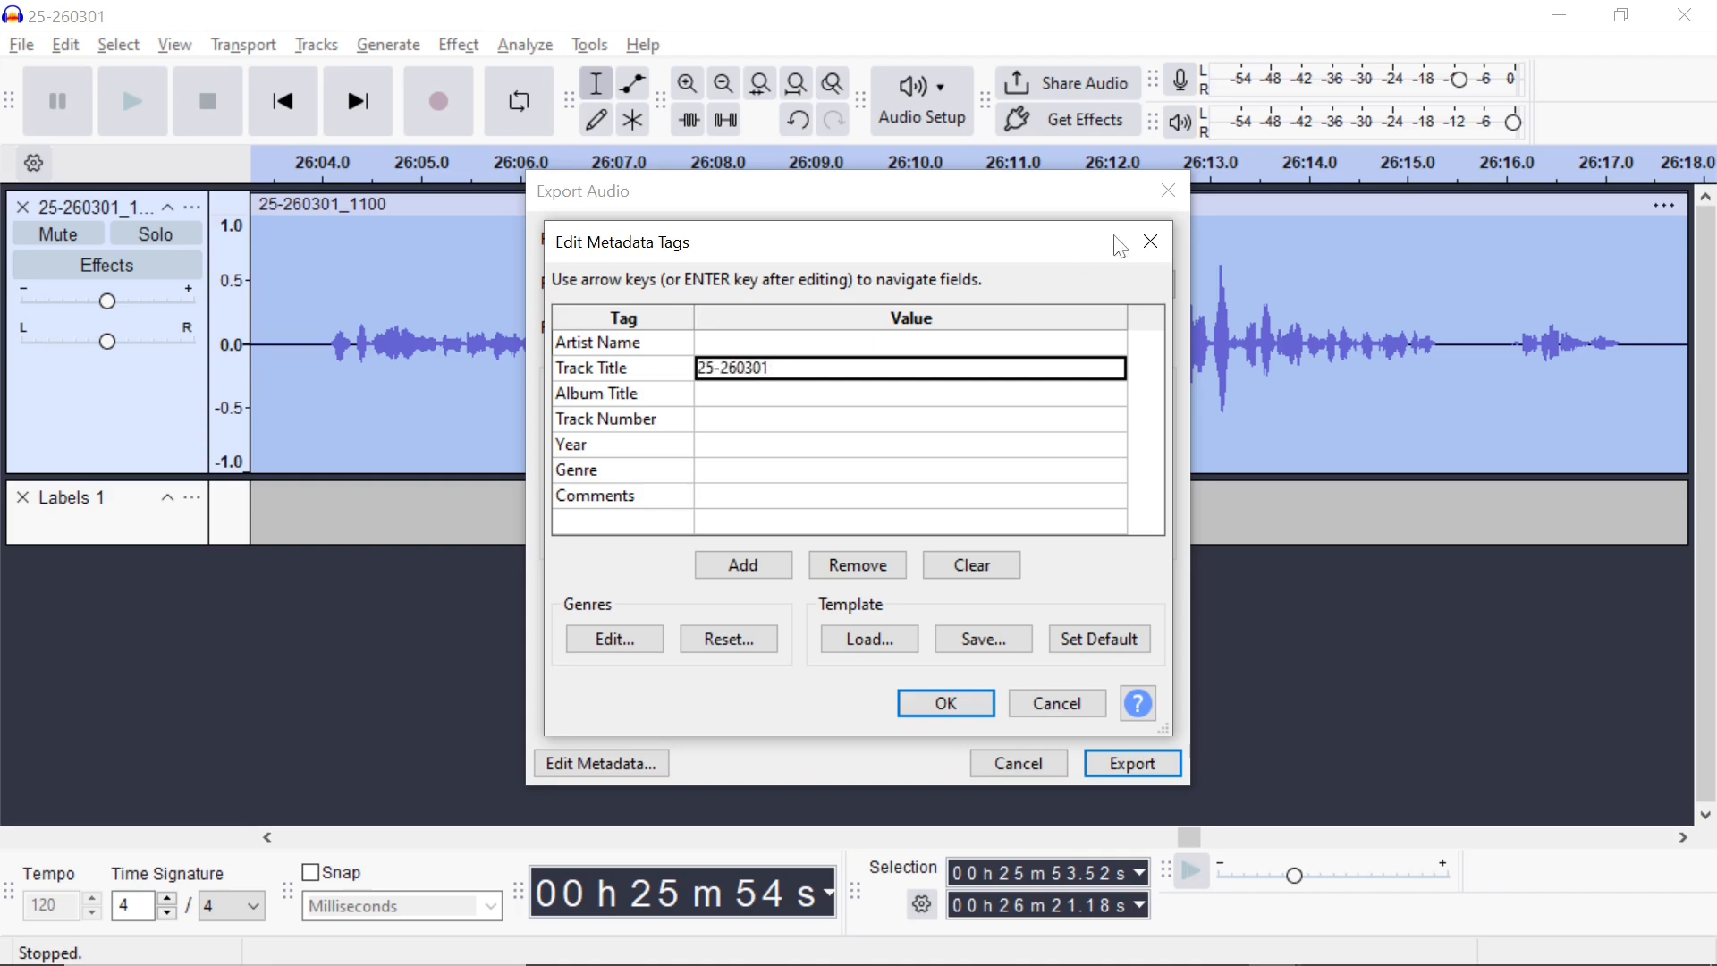
left_click(1151, 241)
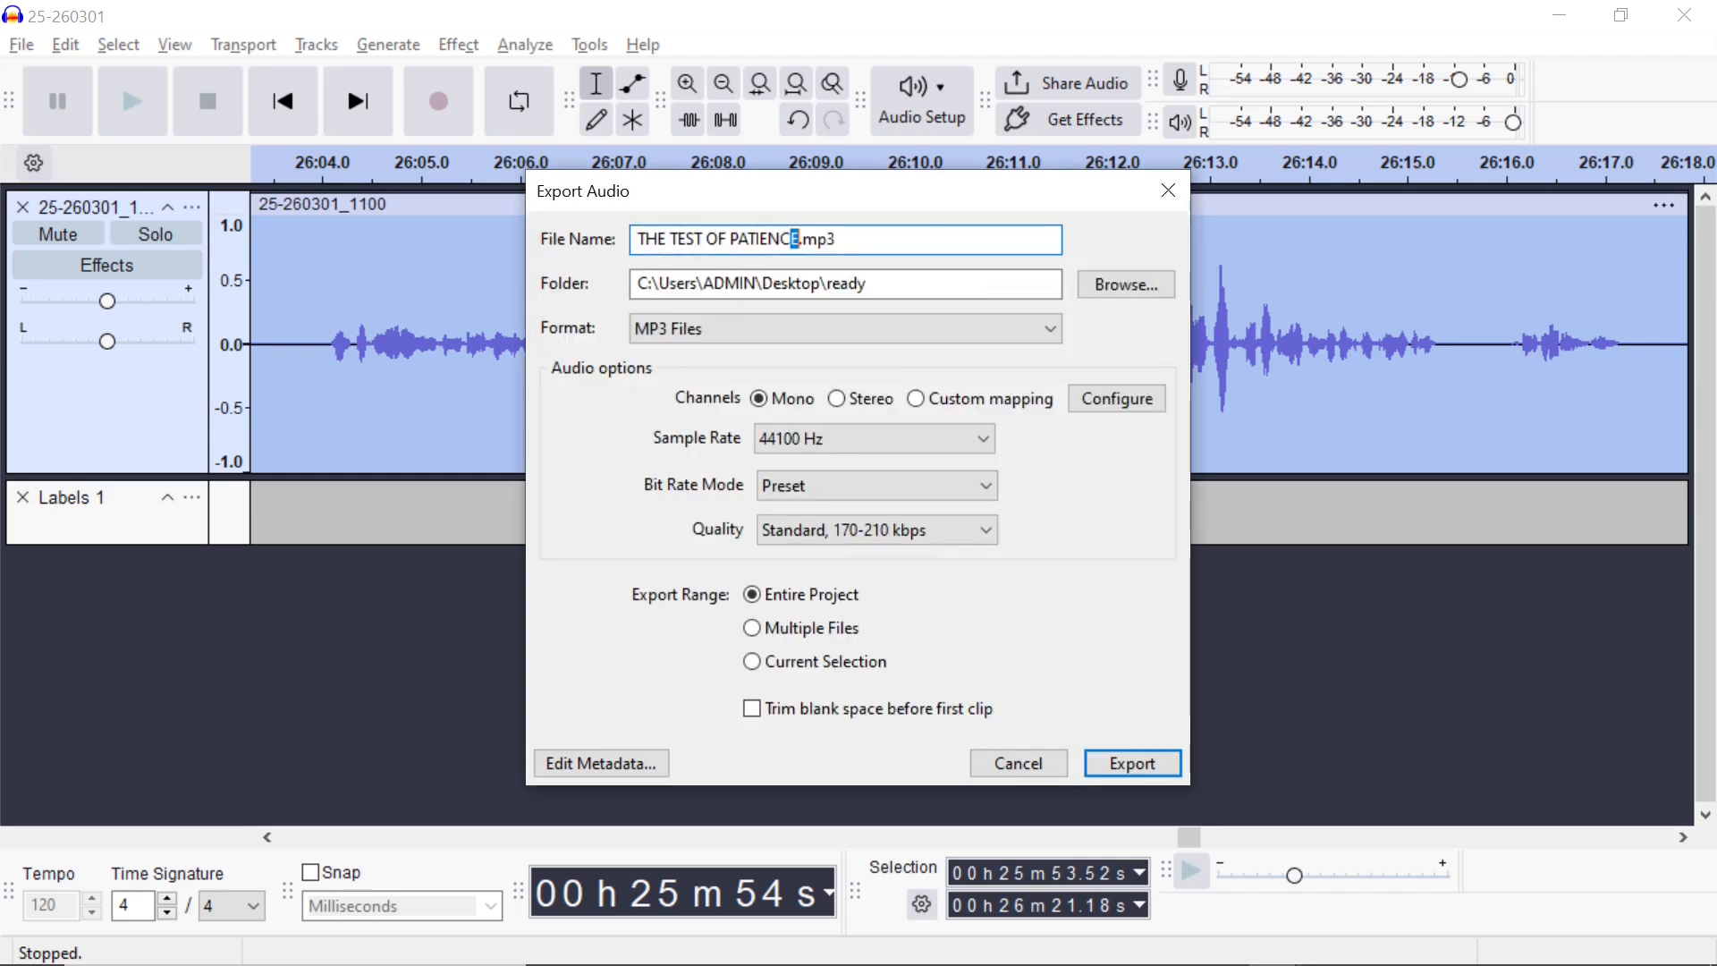
Step: Copy THE TEST OF PATIENCE from the export file name into the Track Title metadata tag
double_click(796, 239)
left_click_drag(800, 239, 633, 240)
key("ctrl+c")
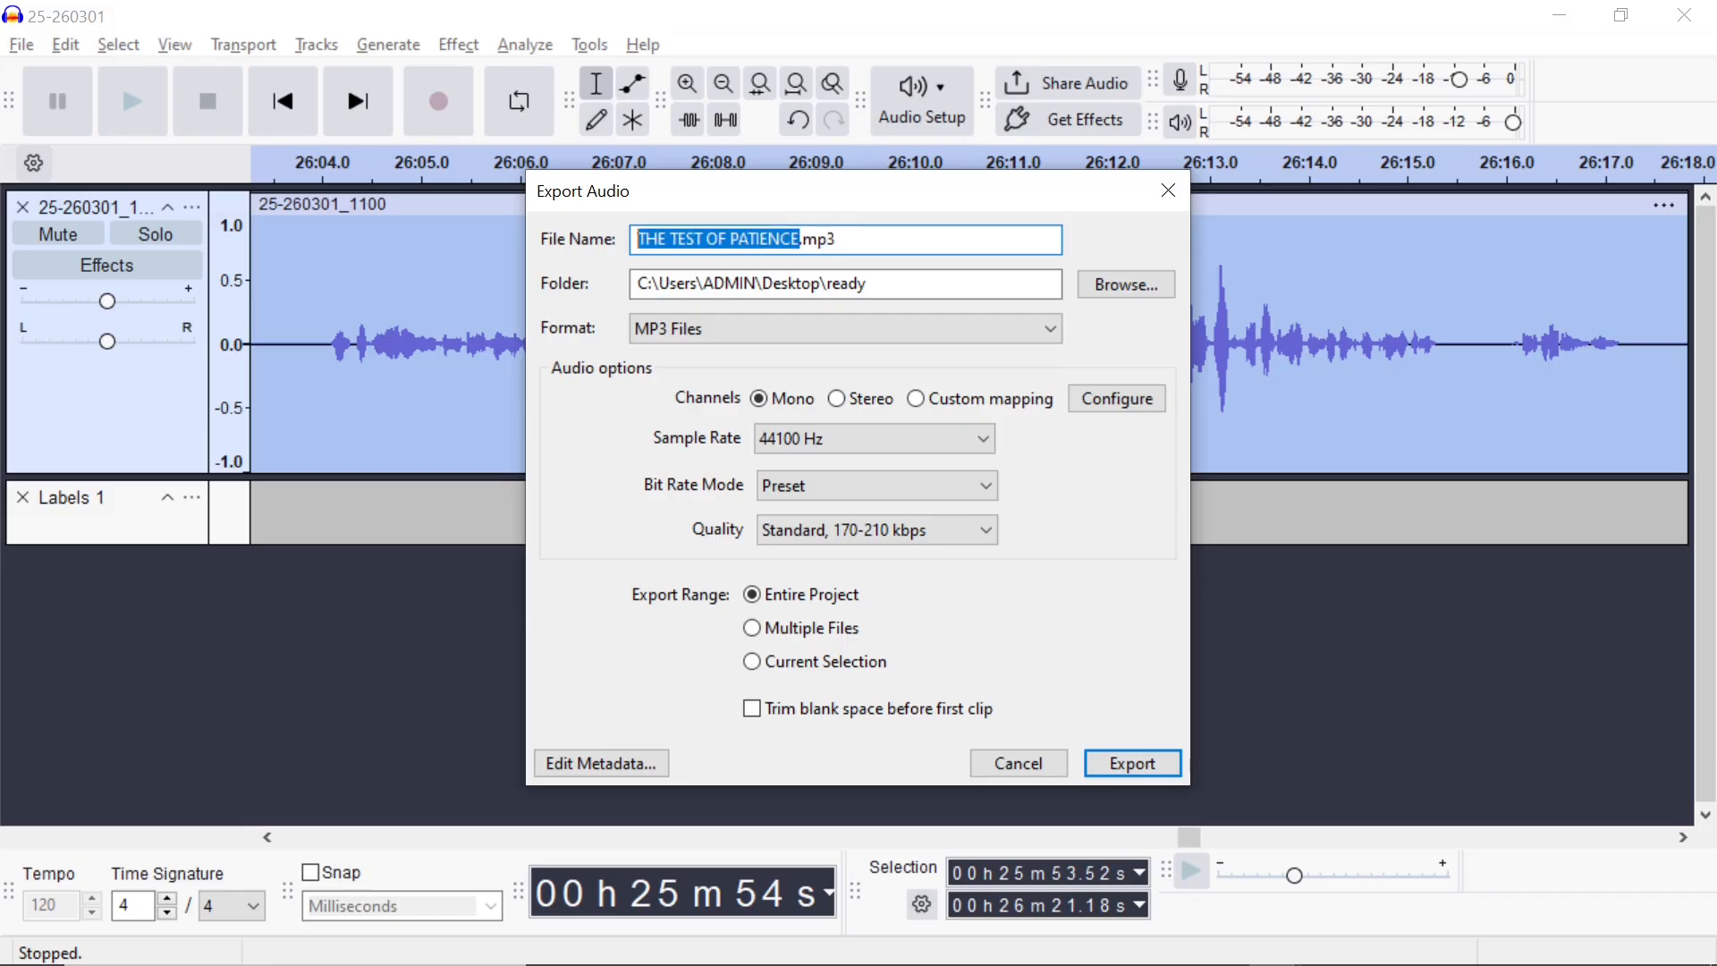
left_click(634, 753)
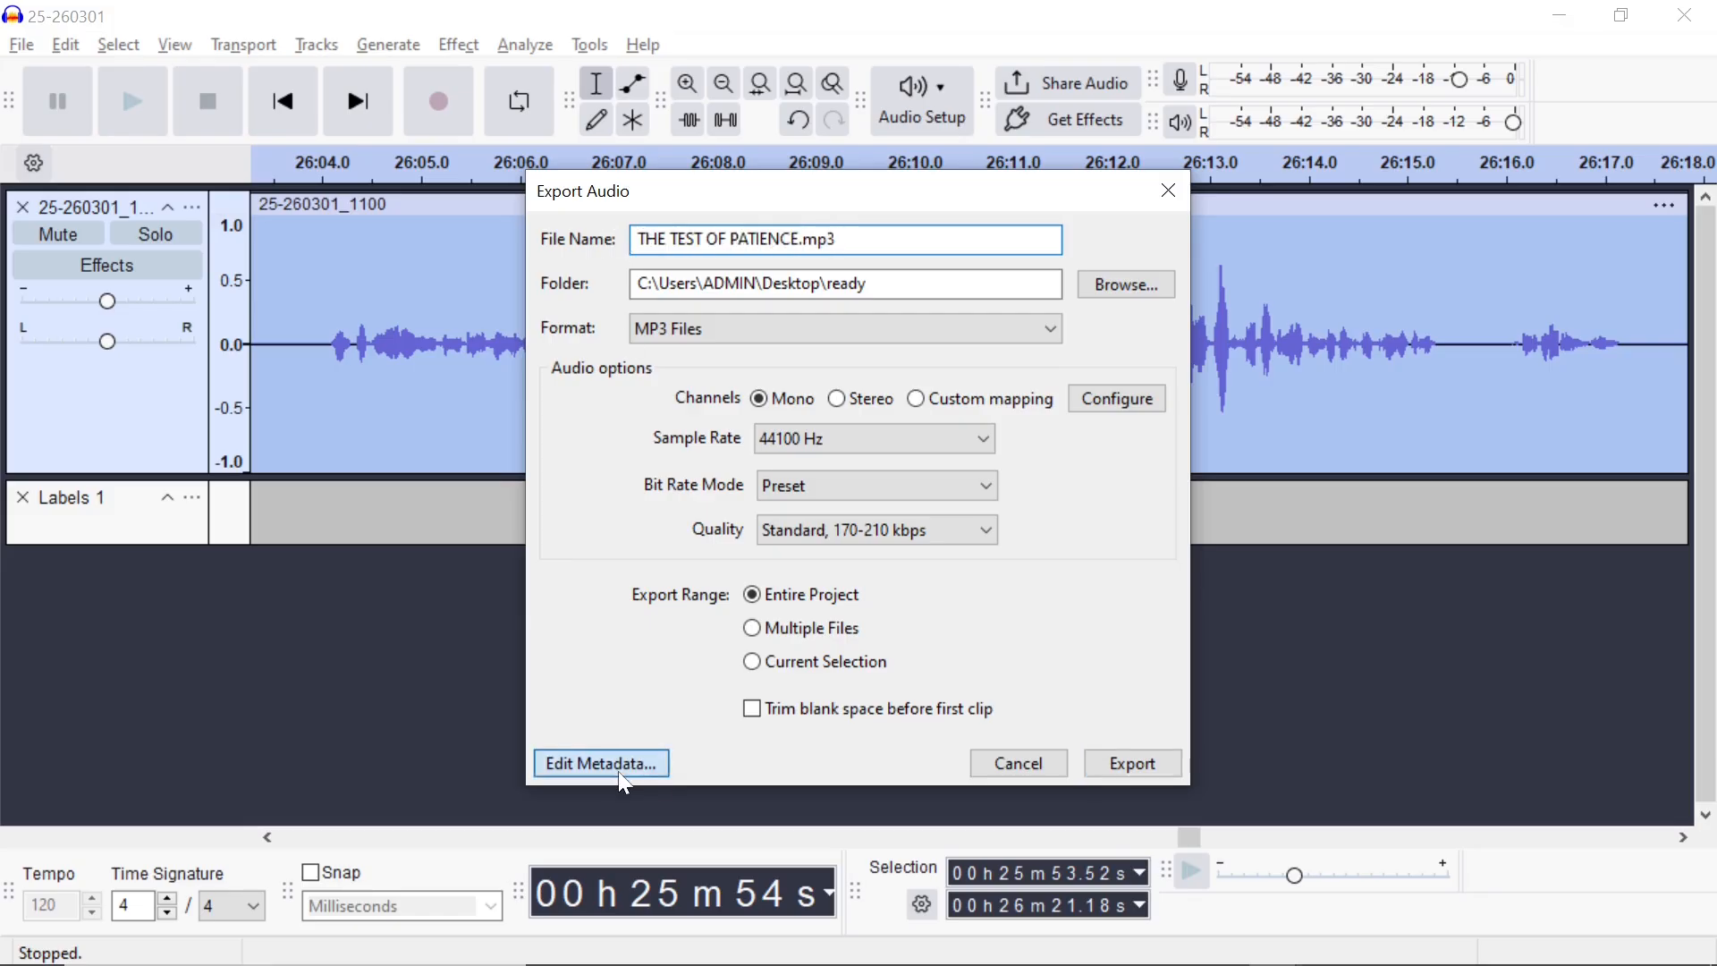
left_click(753, 372)
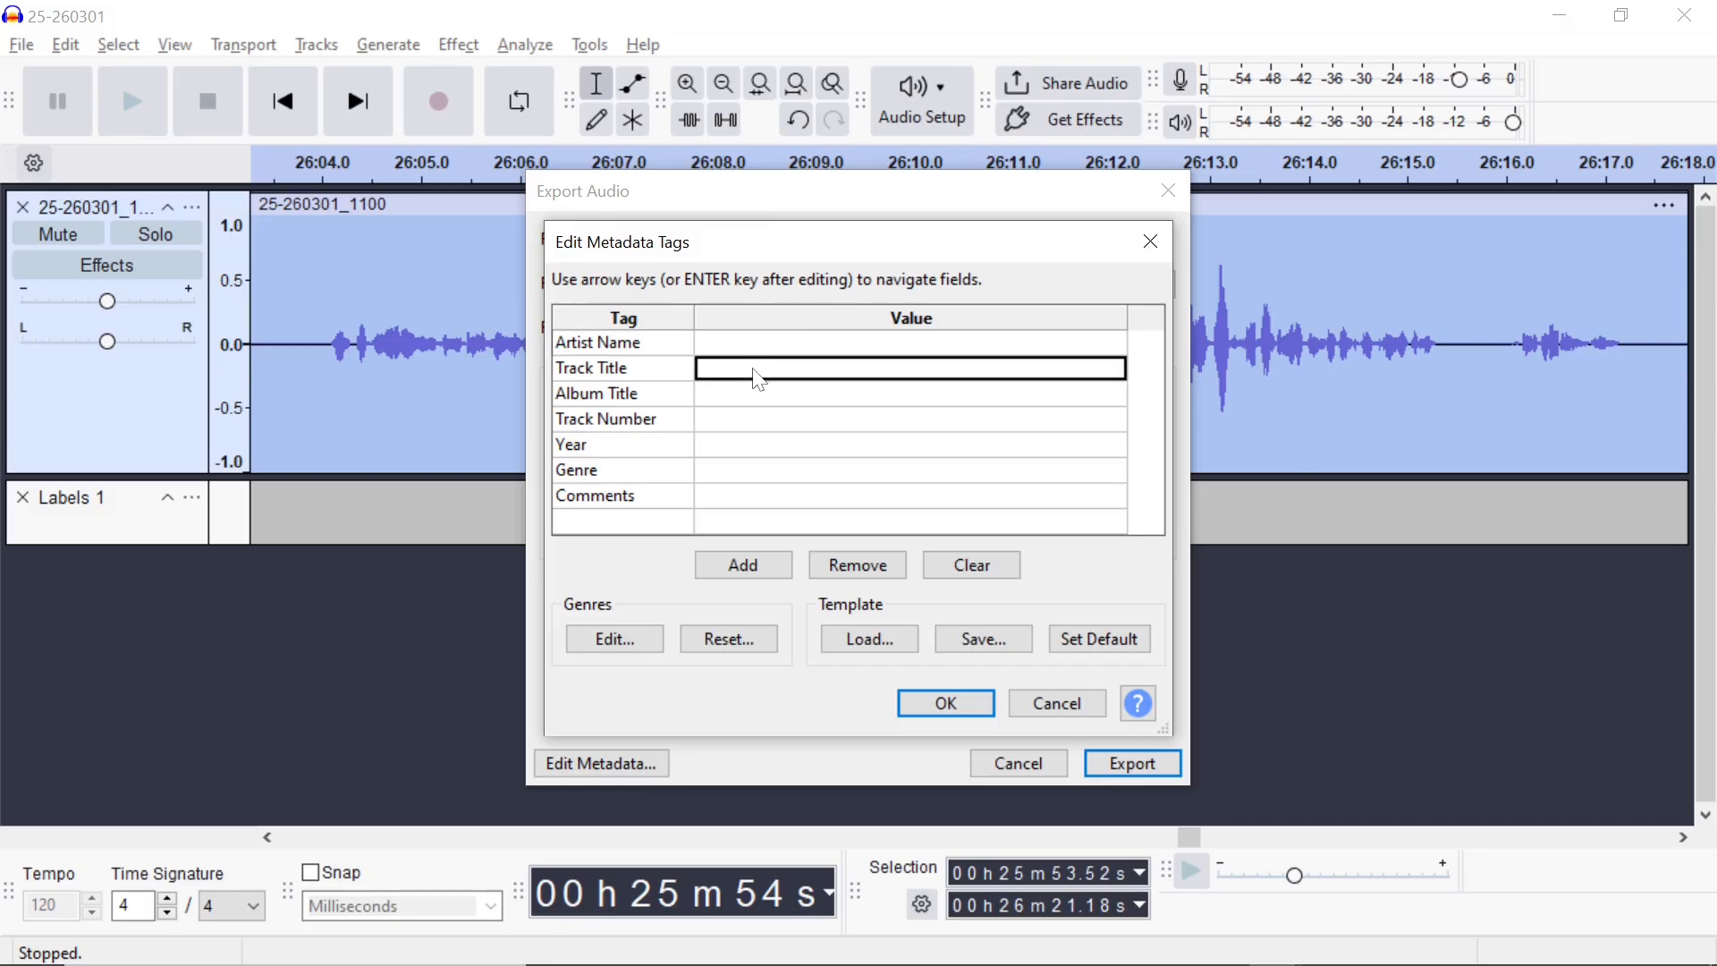
key("ctrl+v")
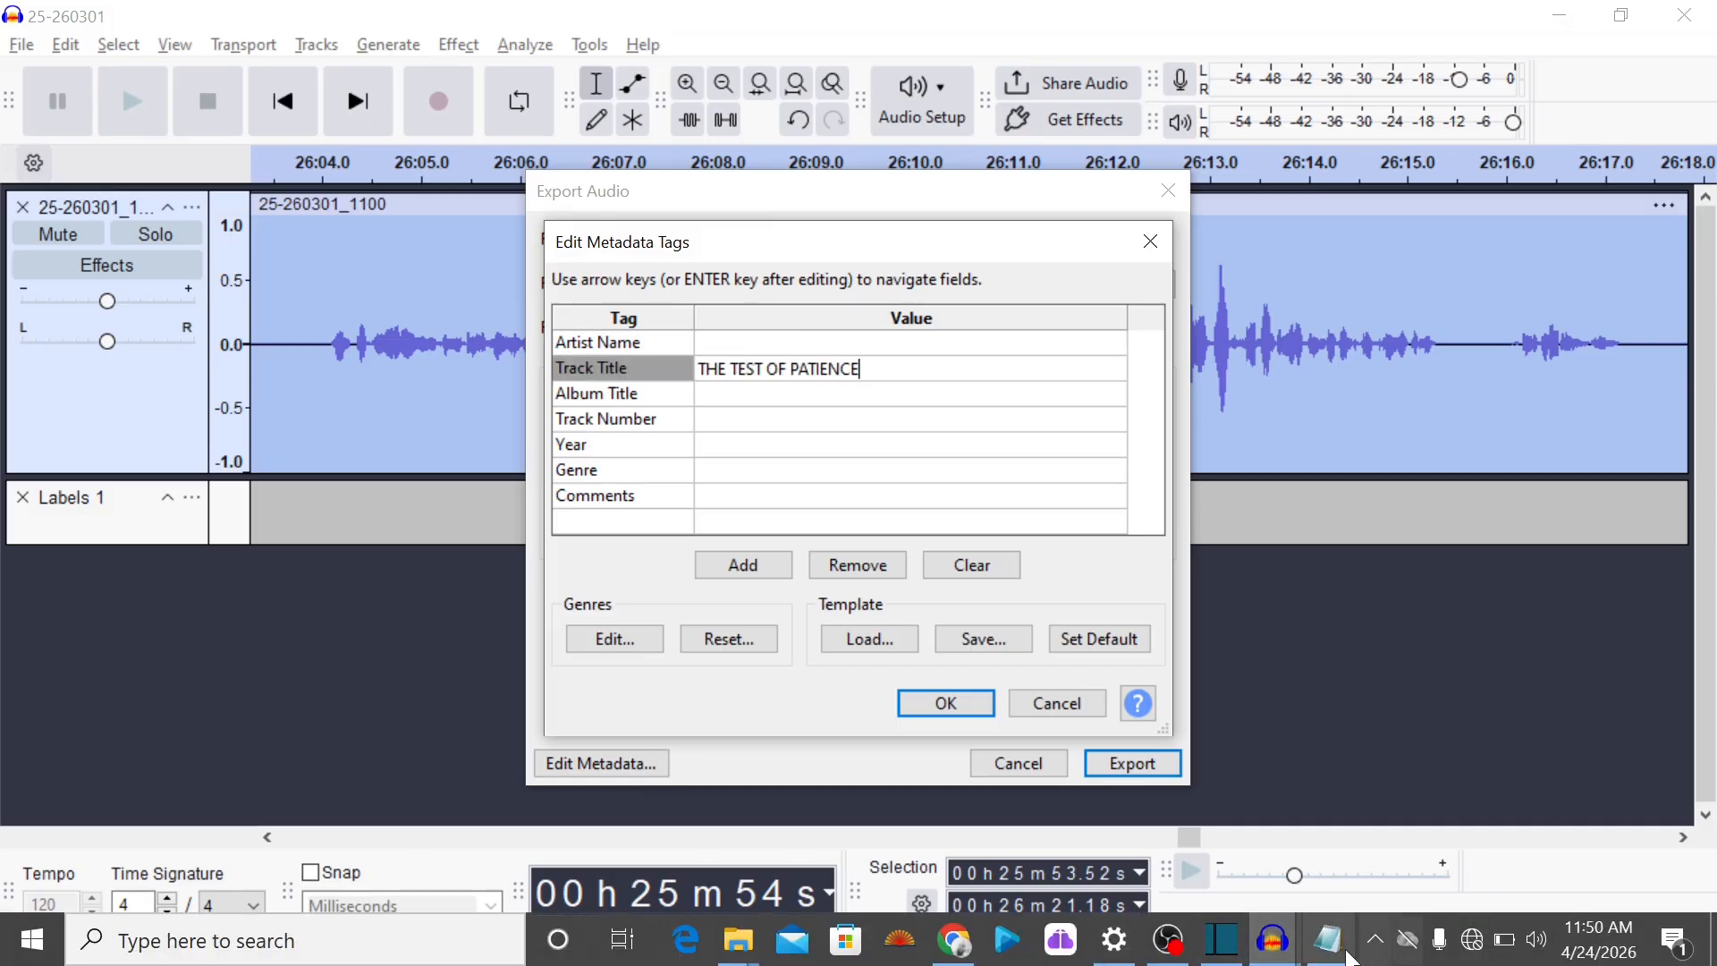
Step: Copy the speaker's name from the Notepad notes into the Artist Name metadata tag
left_click(1340, 948)
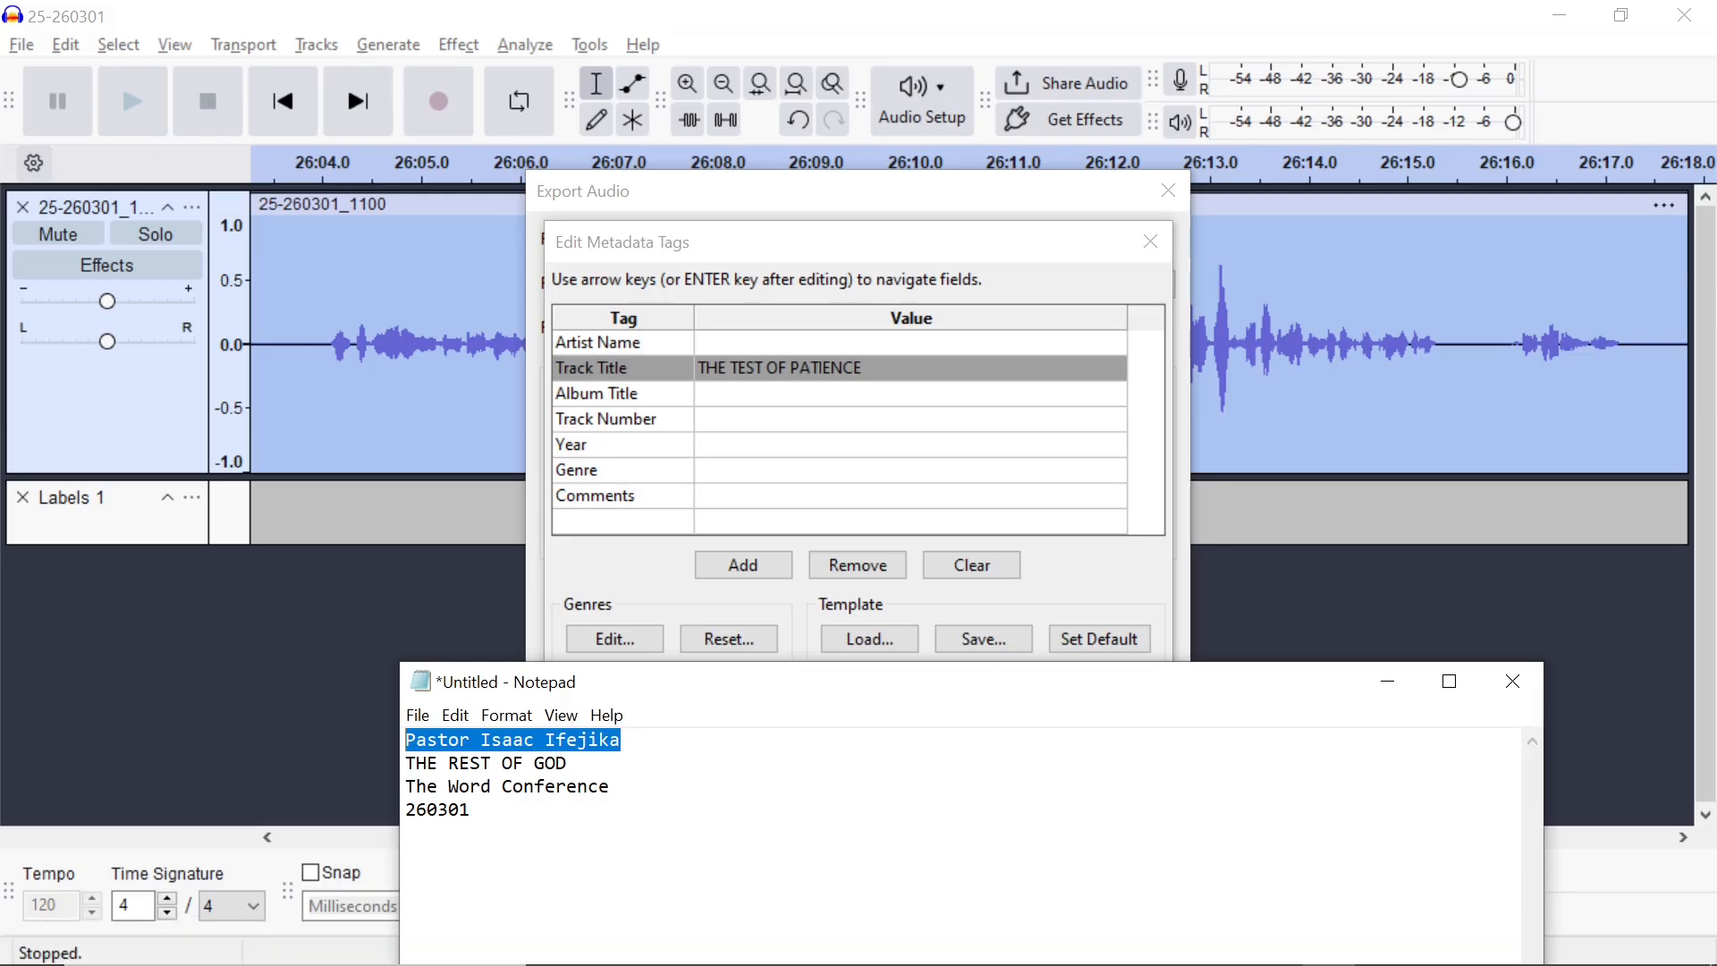
left_click(624, 741)
left_click_drag(624, 740, 405, 741)
key("ctrl+c")
left_click(745, 349)
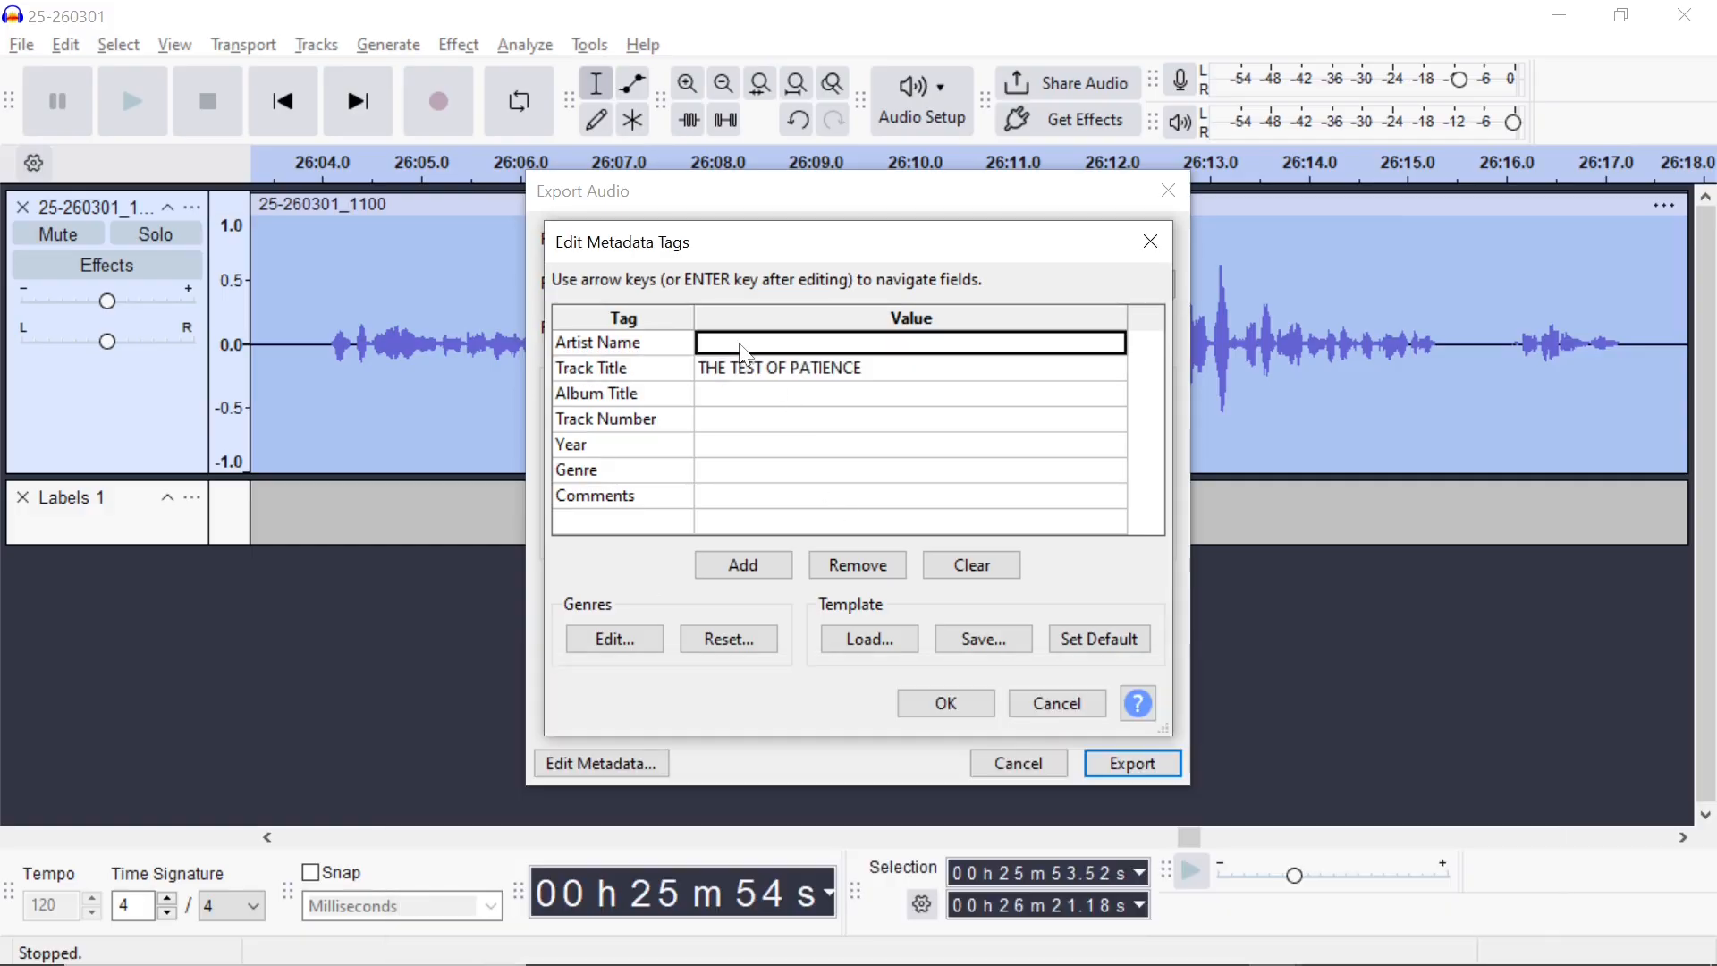
key("ctrl+v")
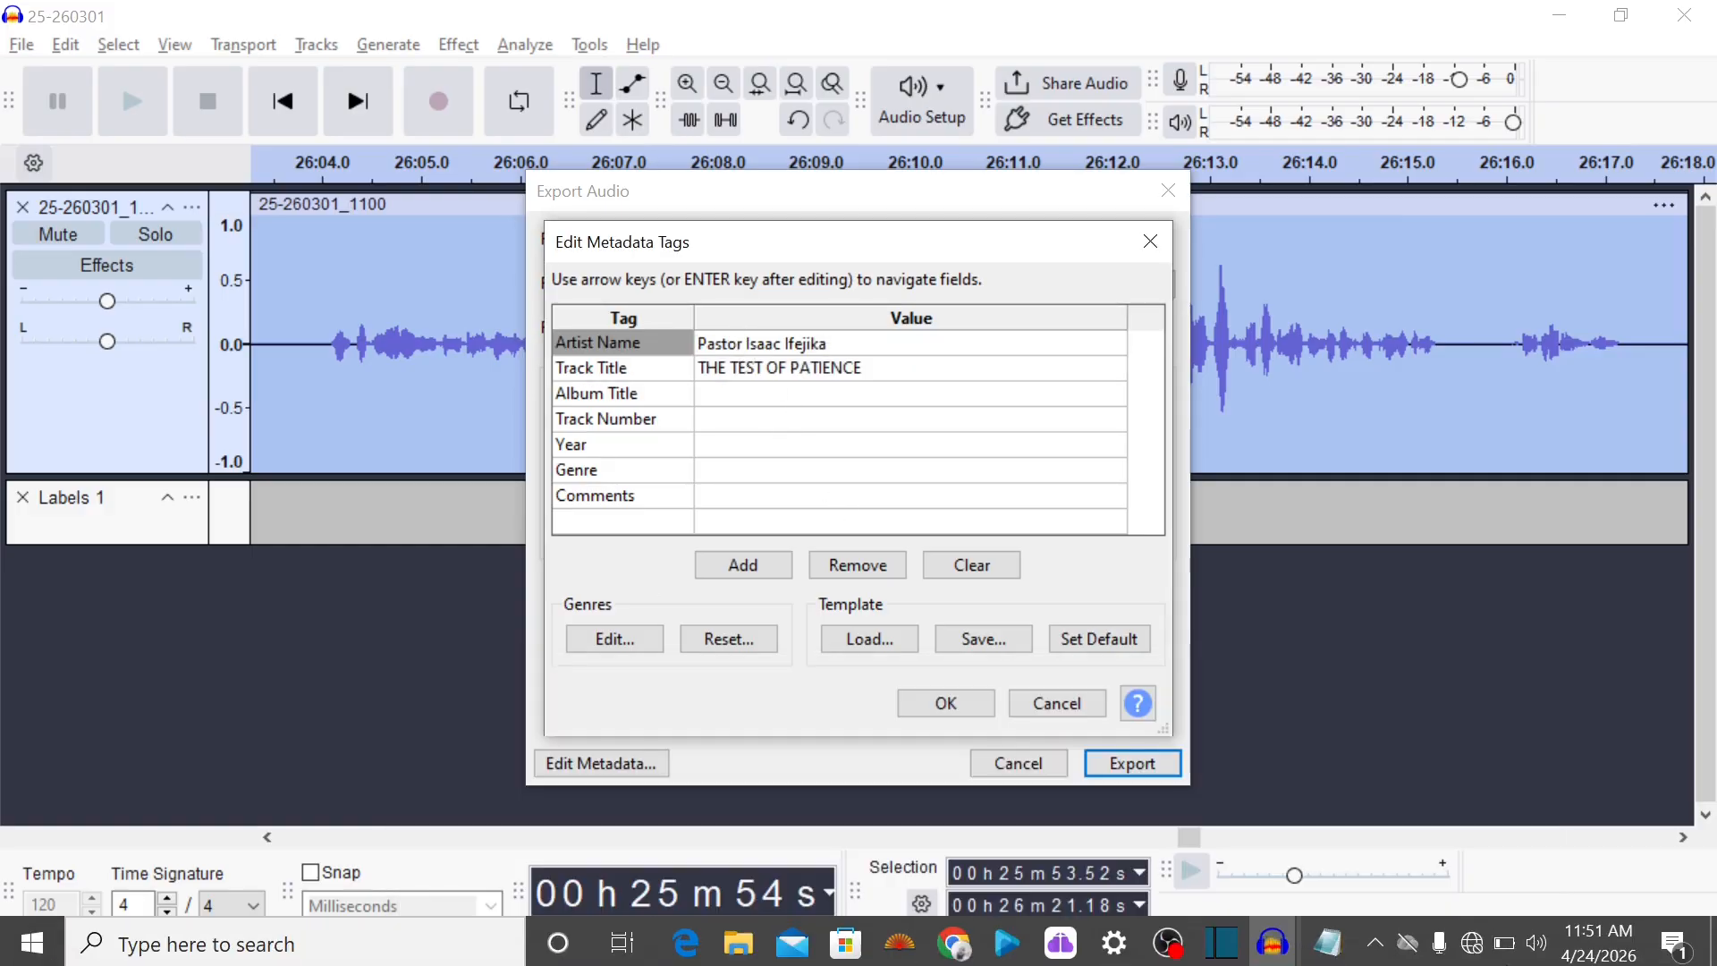
Step: Copy "The Word Conference" from the Notepad notes into the Album Title metadata tag
left_click(1328, 941)
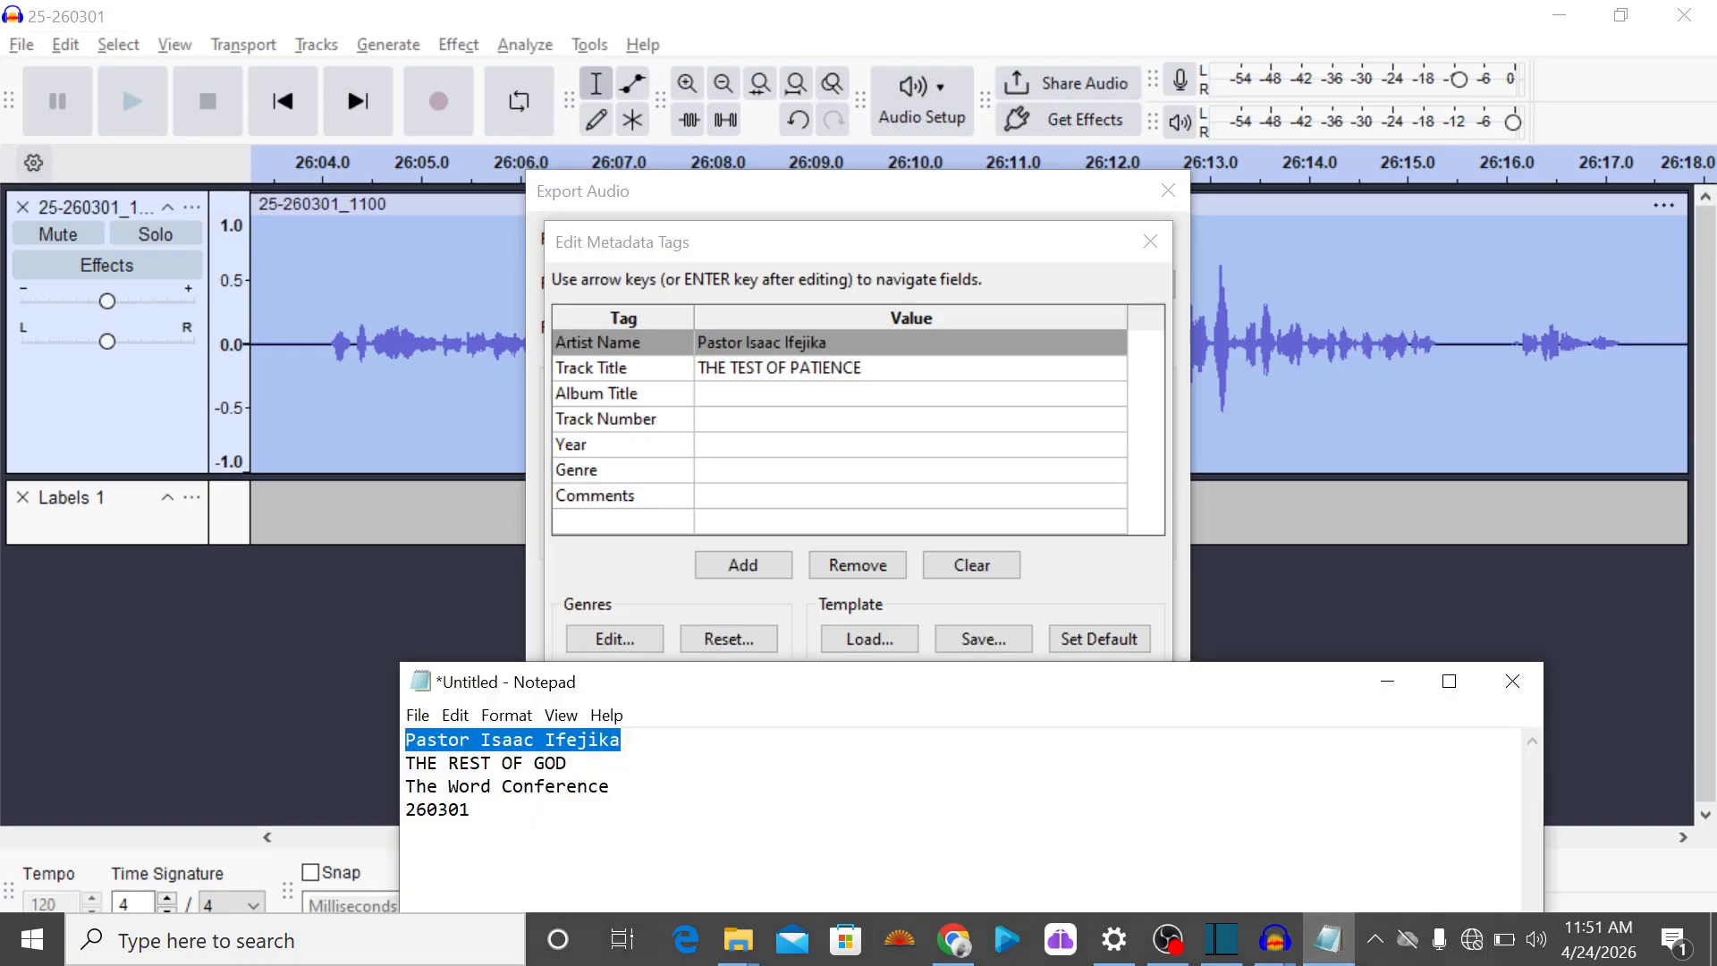
left_click_drag(598, 786, 417, 786)
left_click_drag(612, 786, 405, 786)
key("ctrl+c")
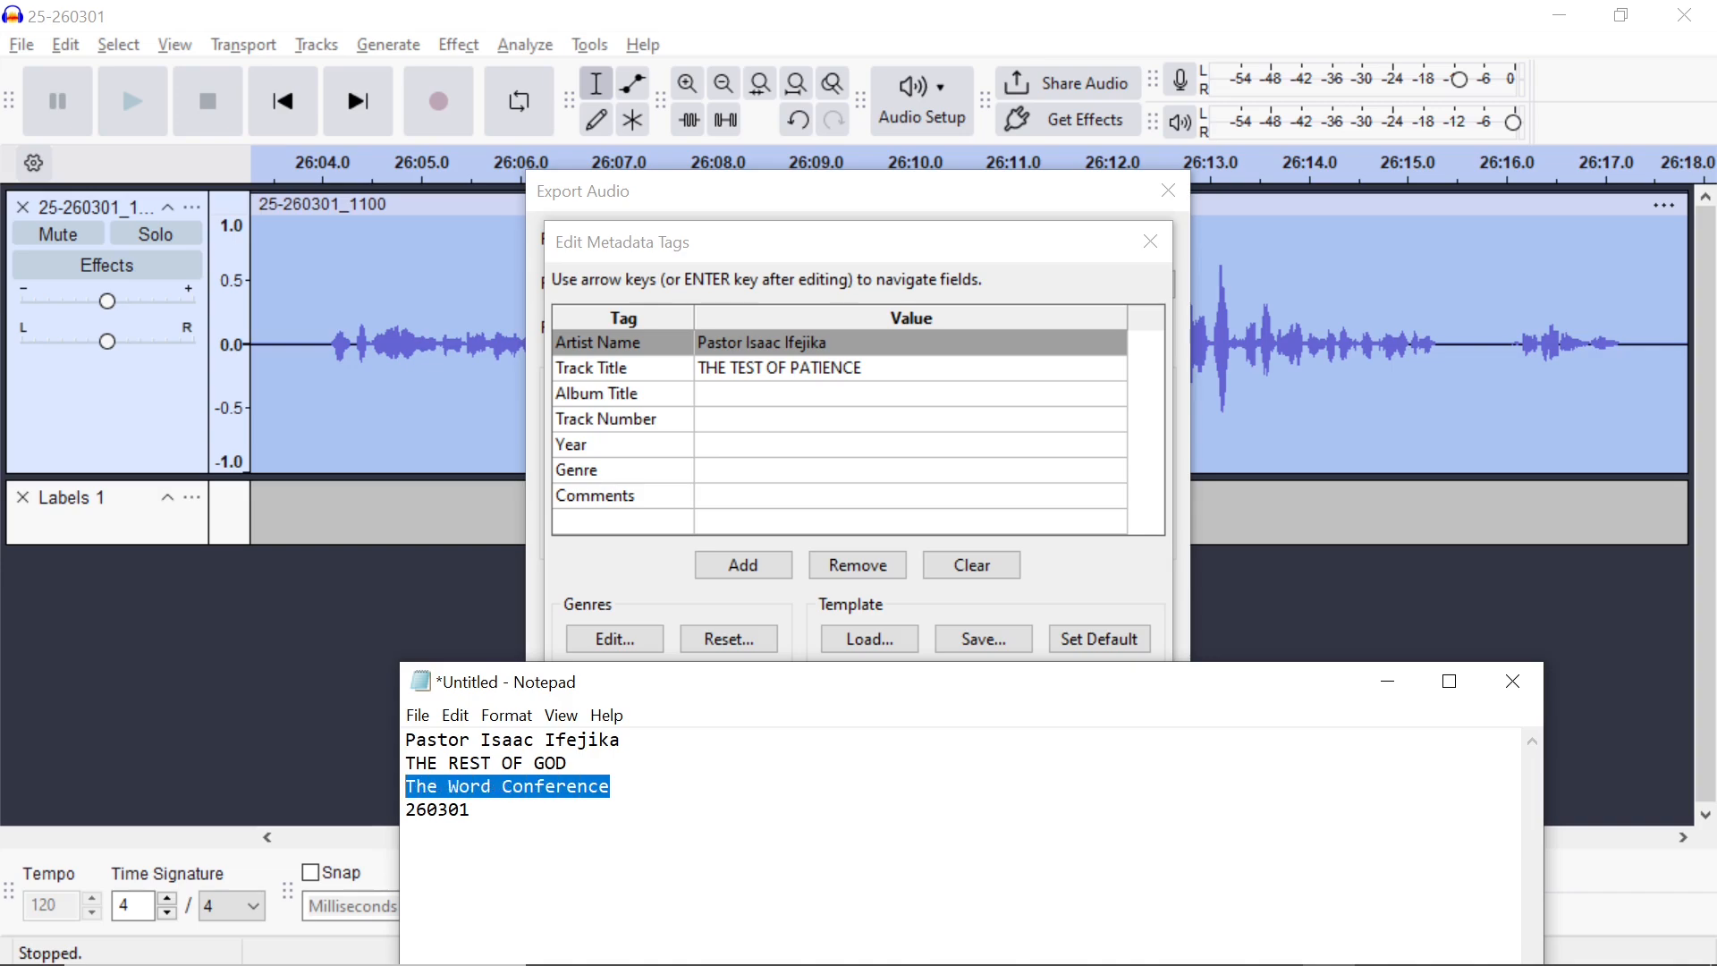
left_click(721, 395)
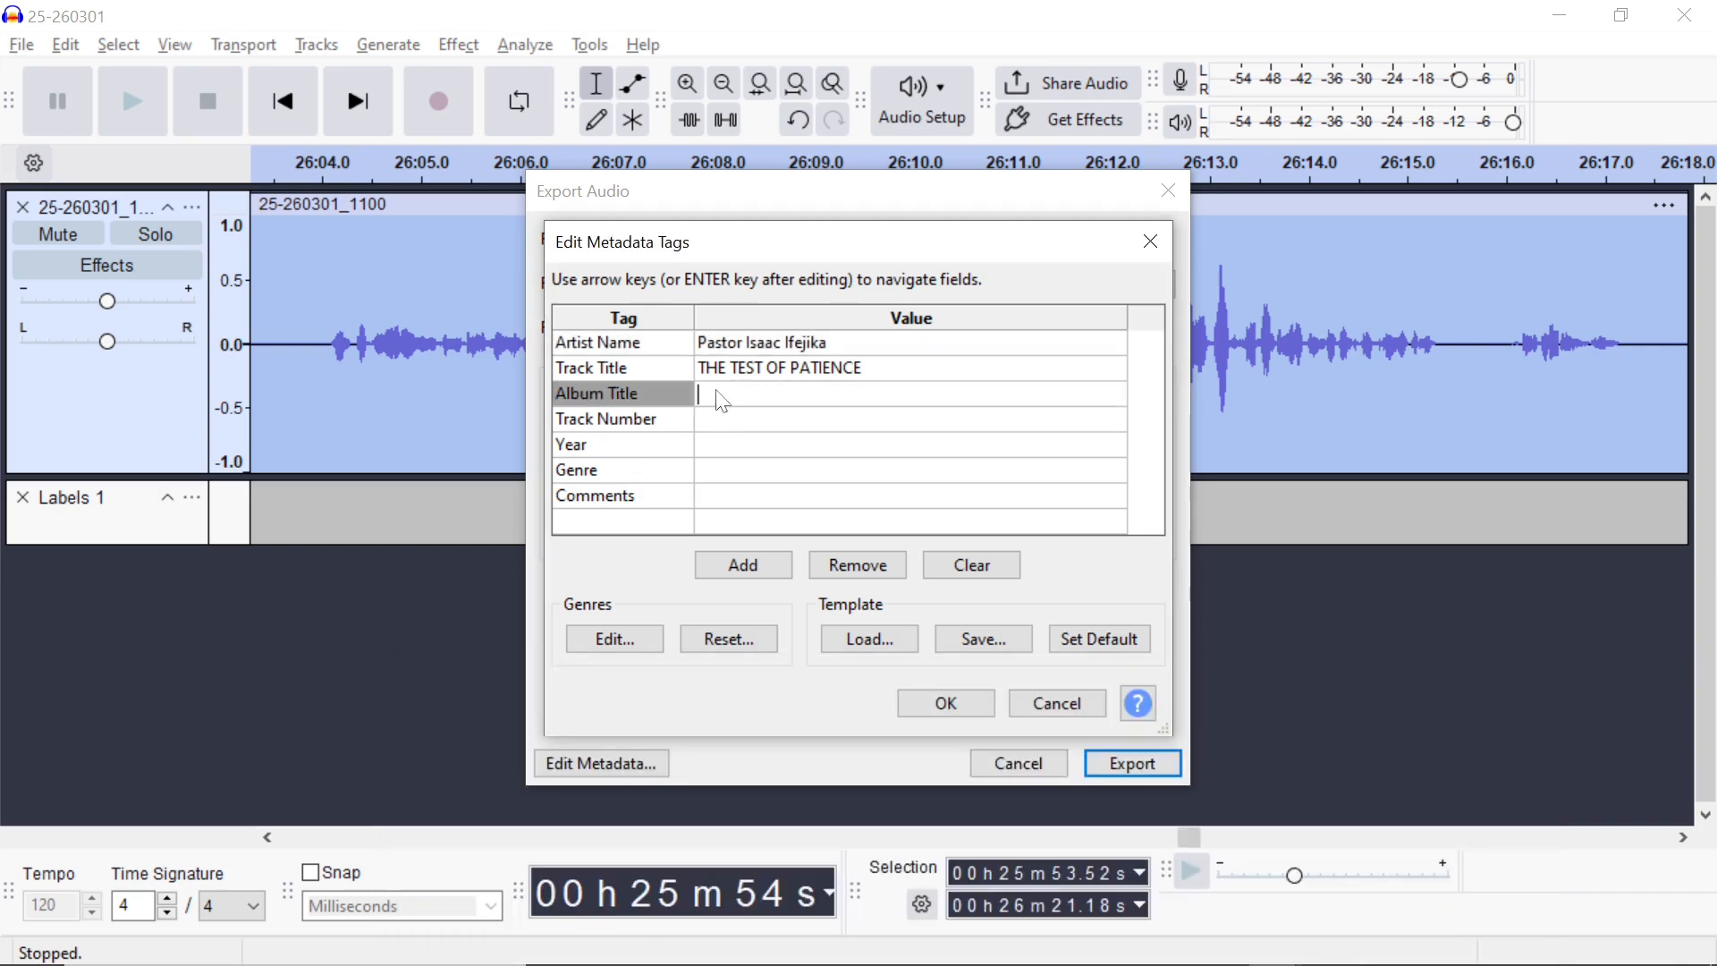
key("ctrl+v")
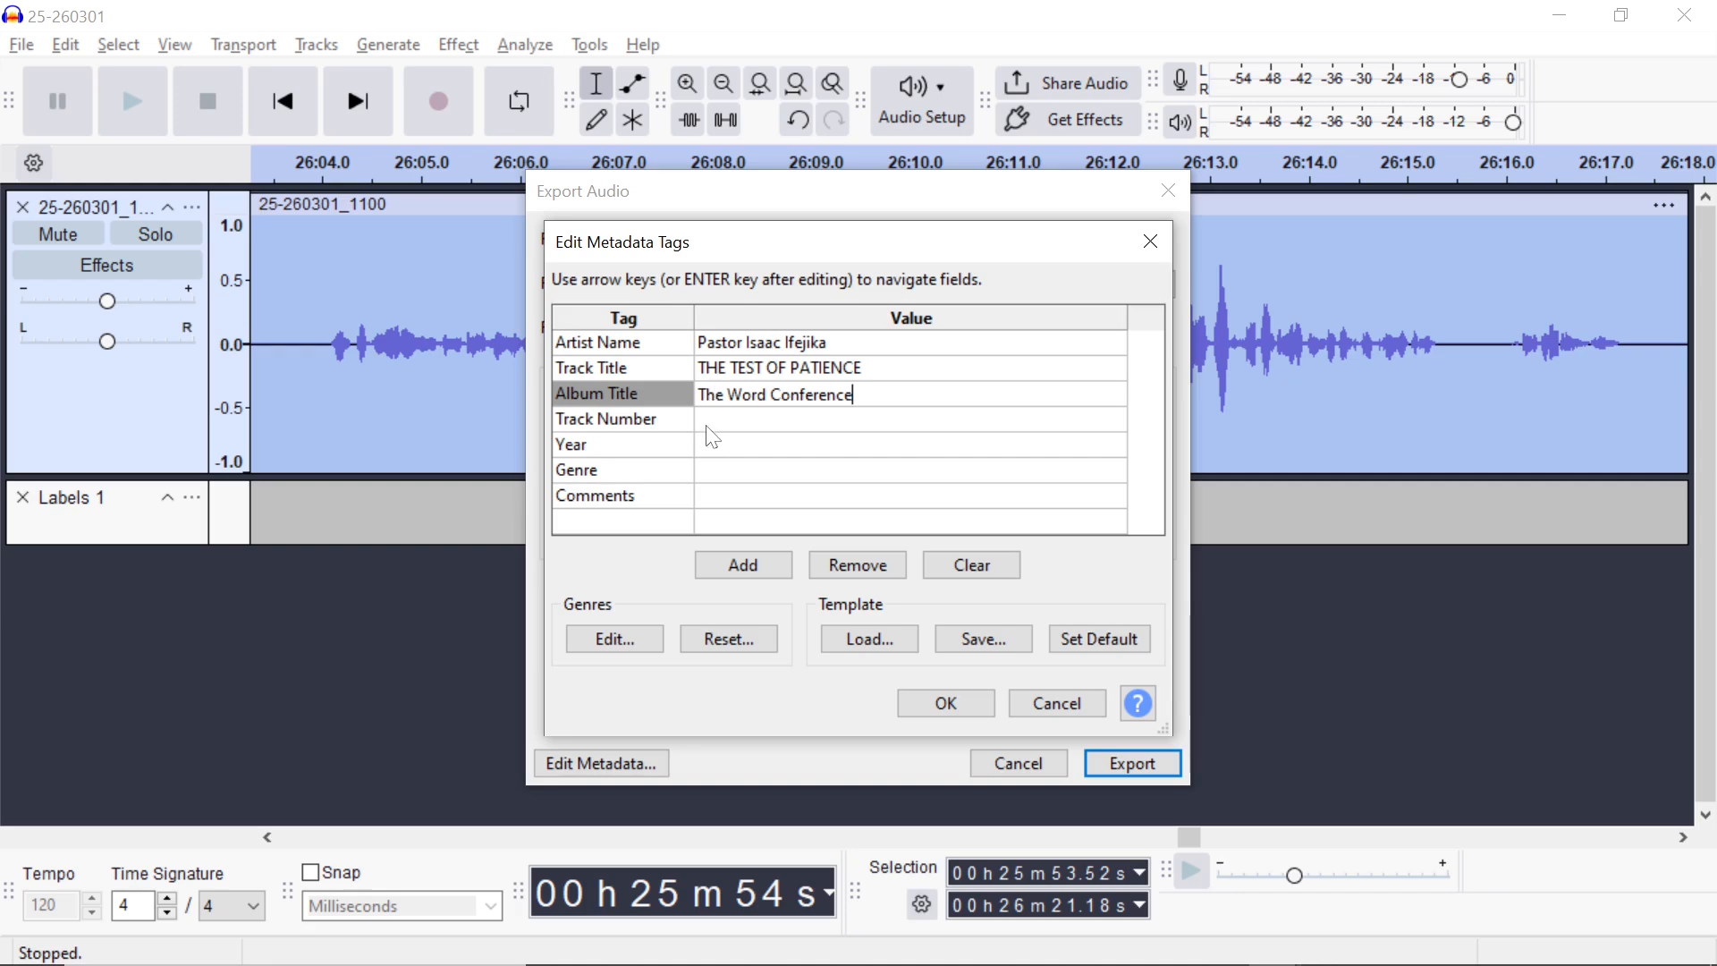
Step: Copy 260301 from the Notepad notes into the Year metadata tag
left_click(719, 446)
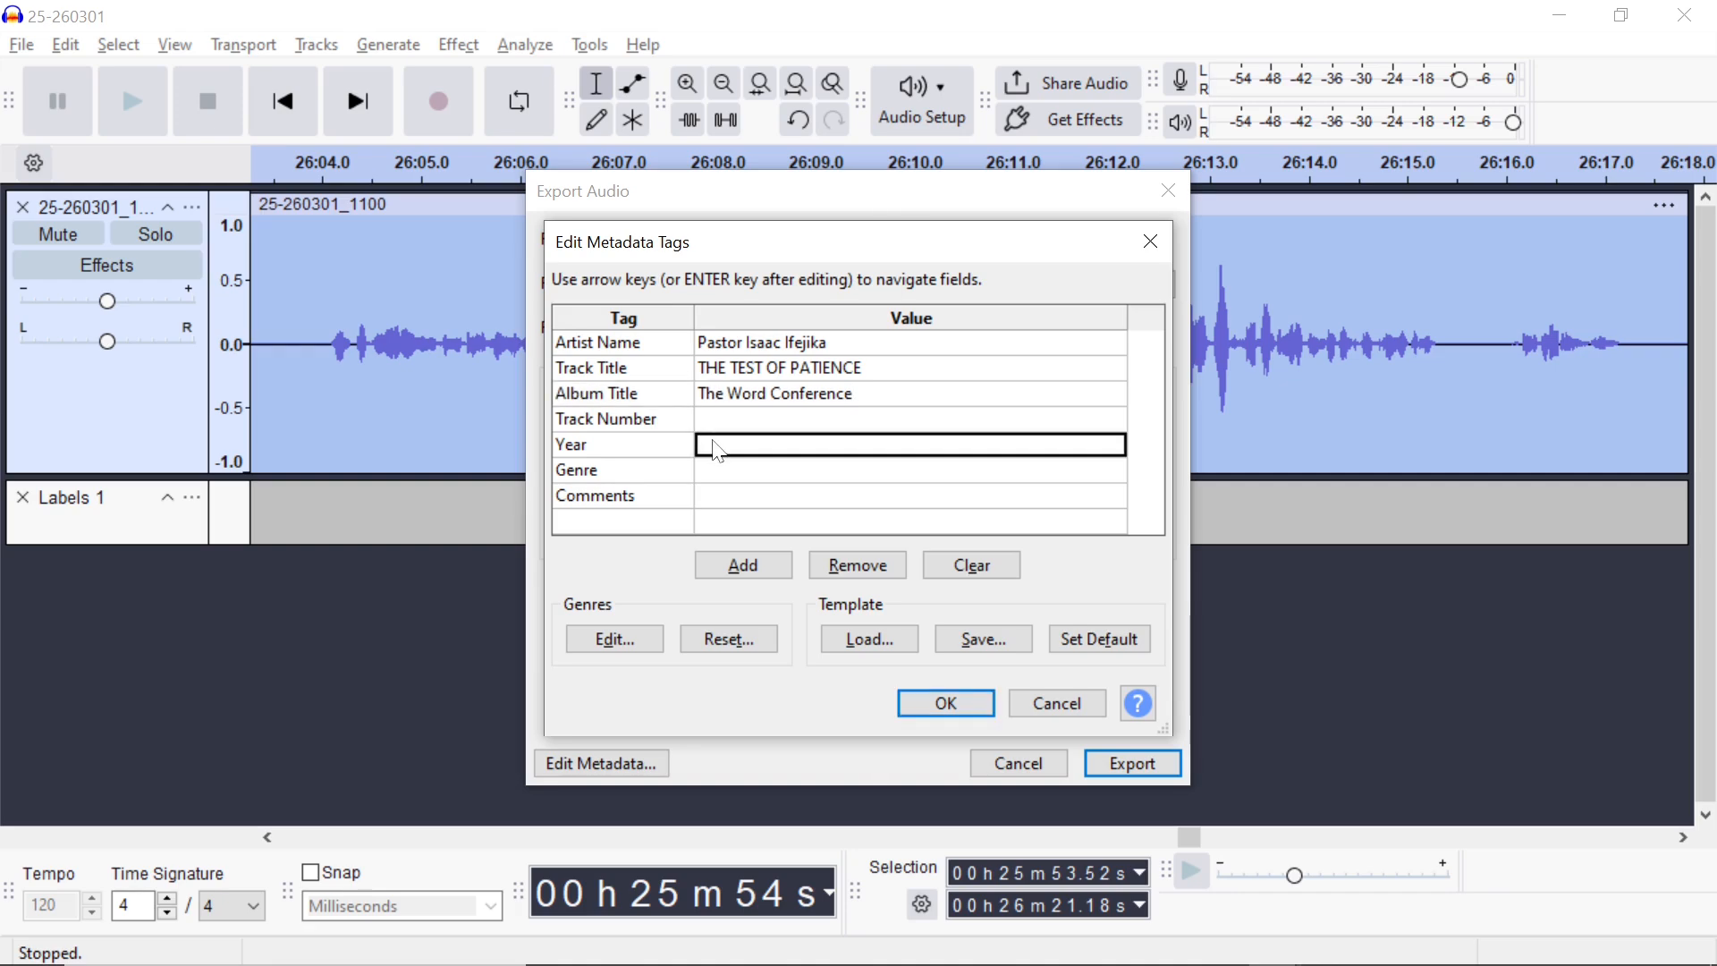
key("alt+Tab")
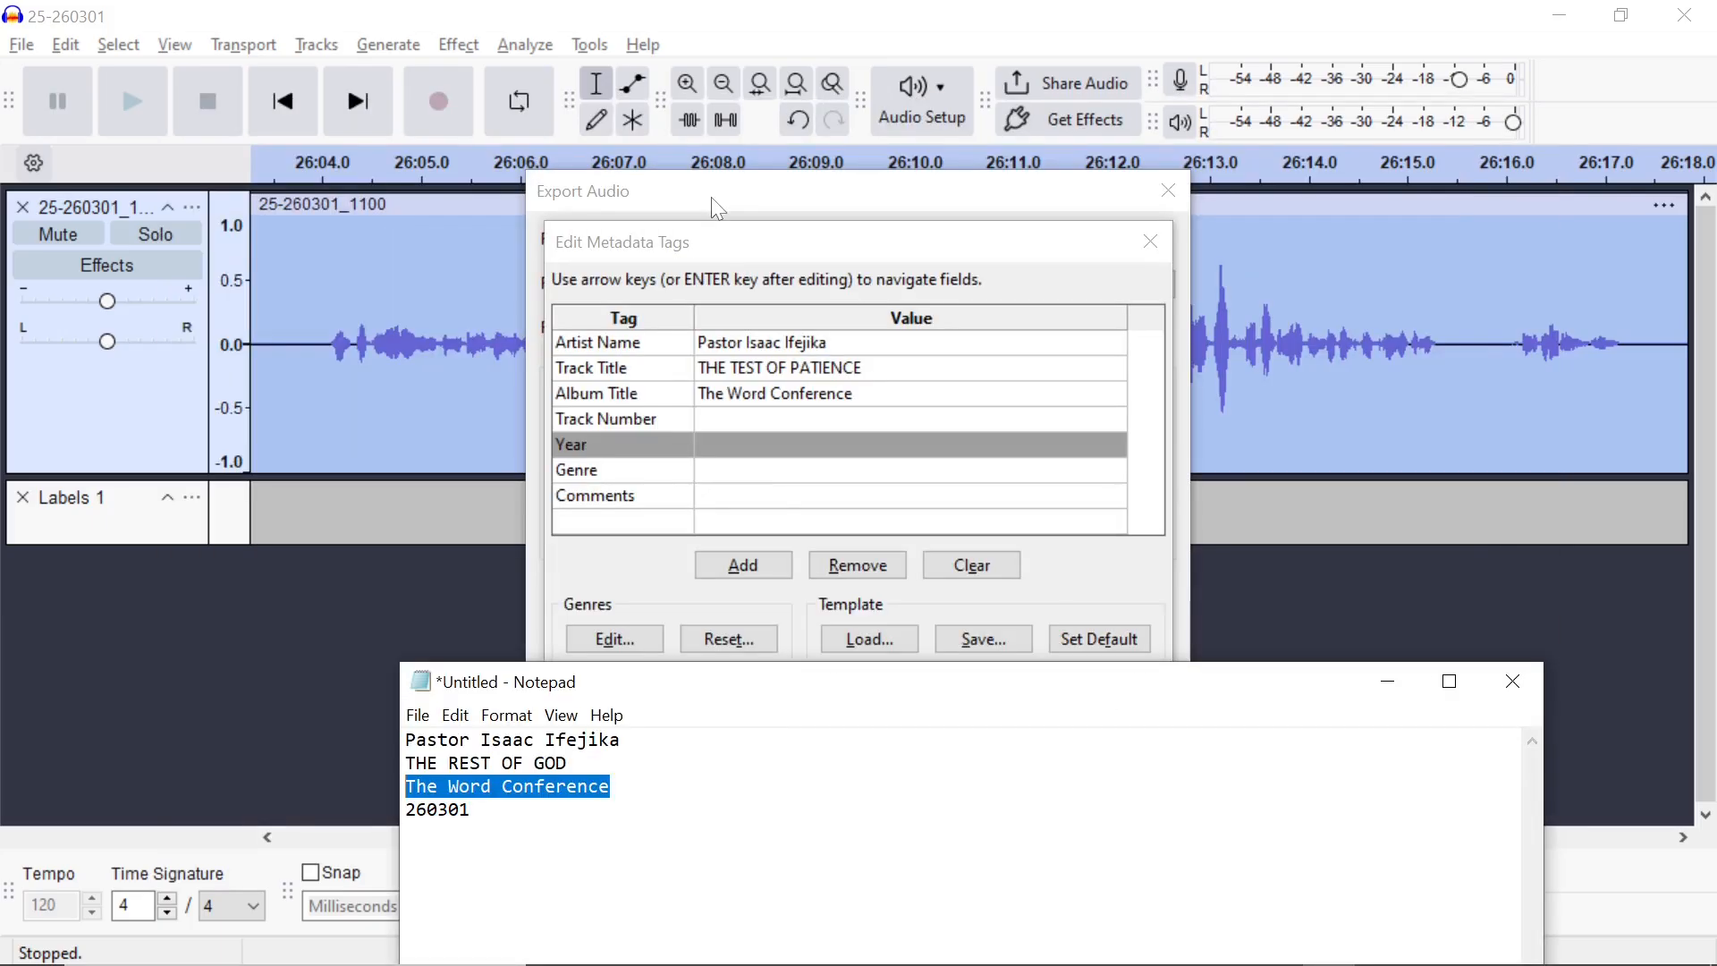
left_click(472, 811)
left_click_drag(472, 810, 387, 808)
key("ctrl+c")
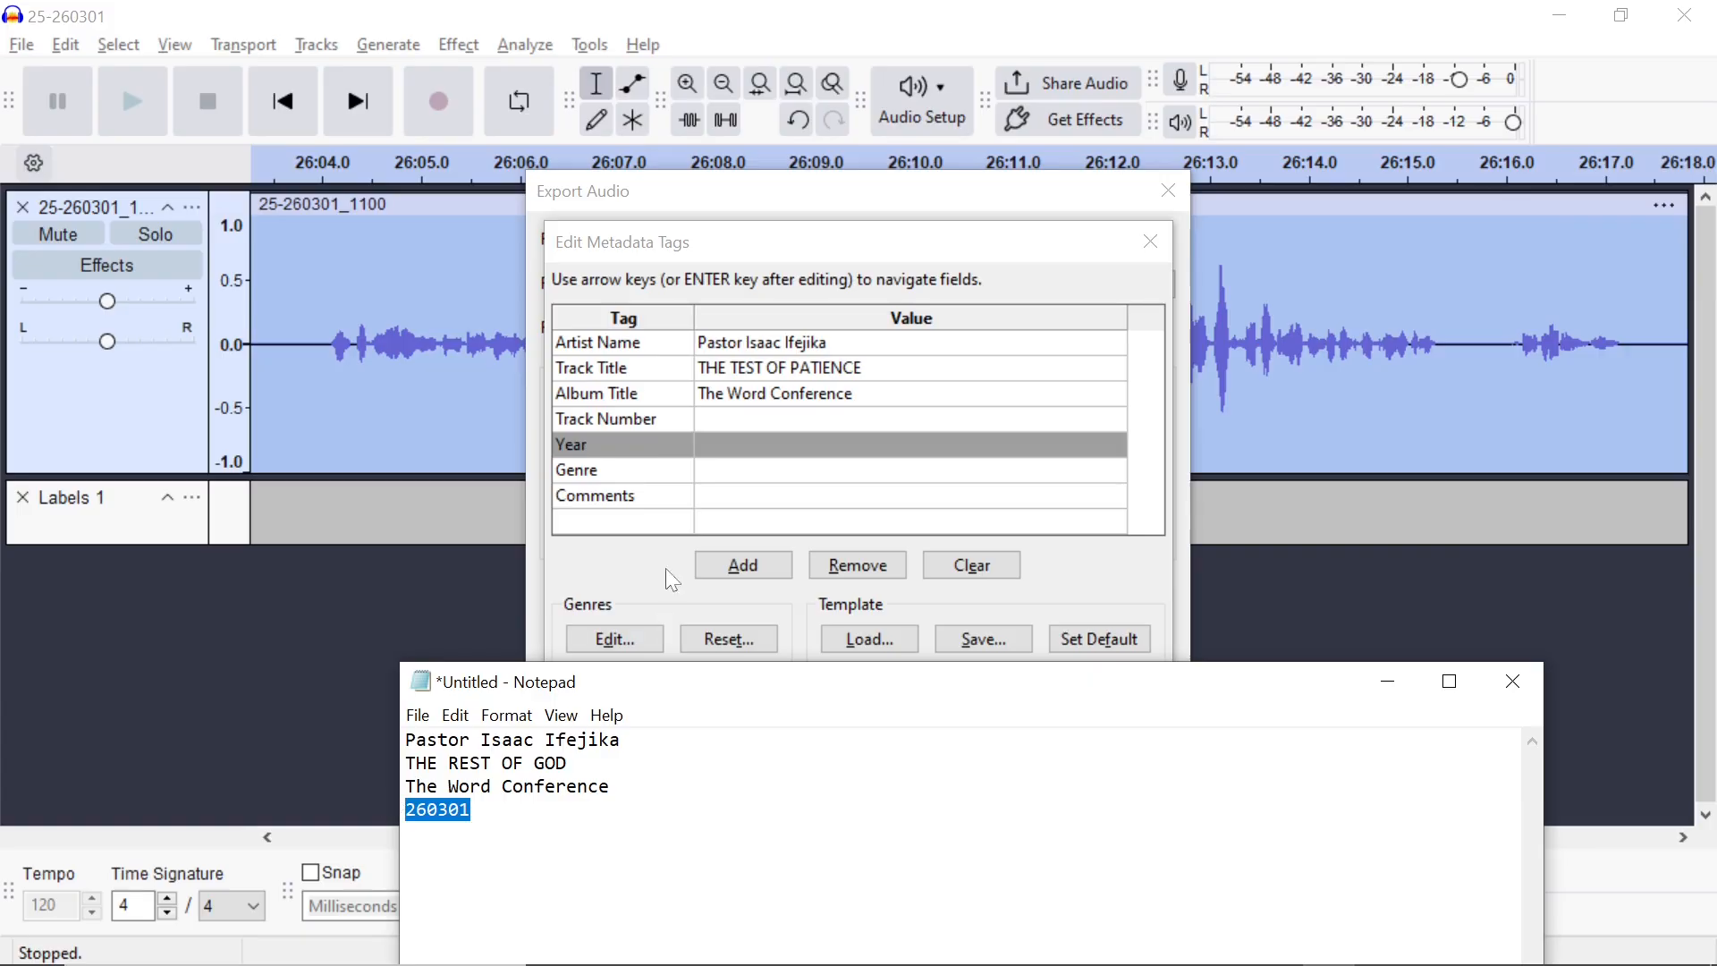
left_click(712, 438)
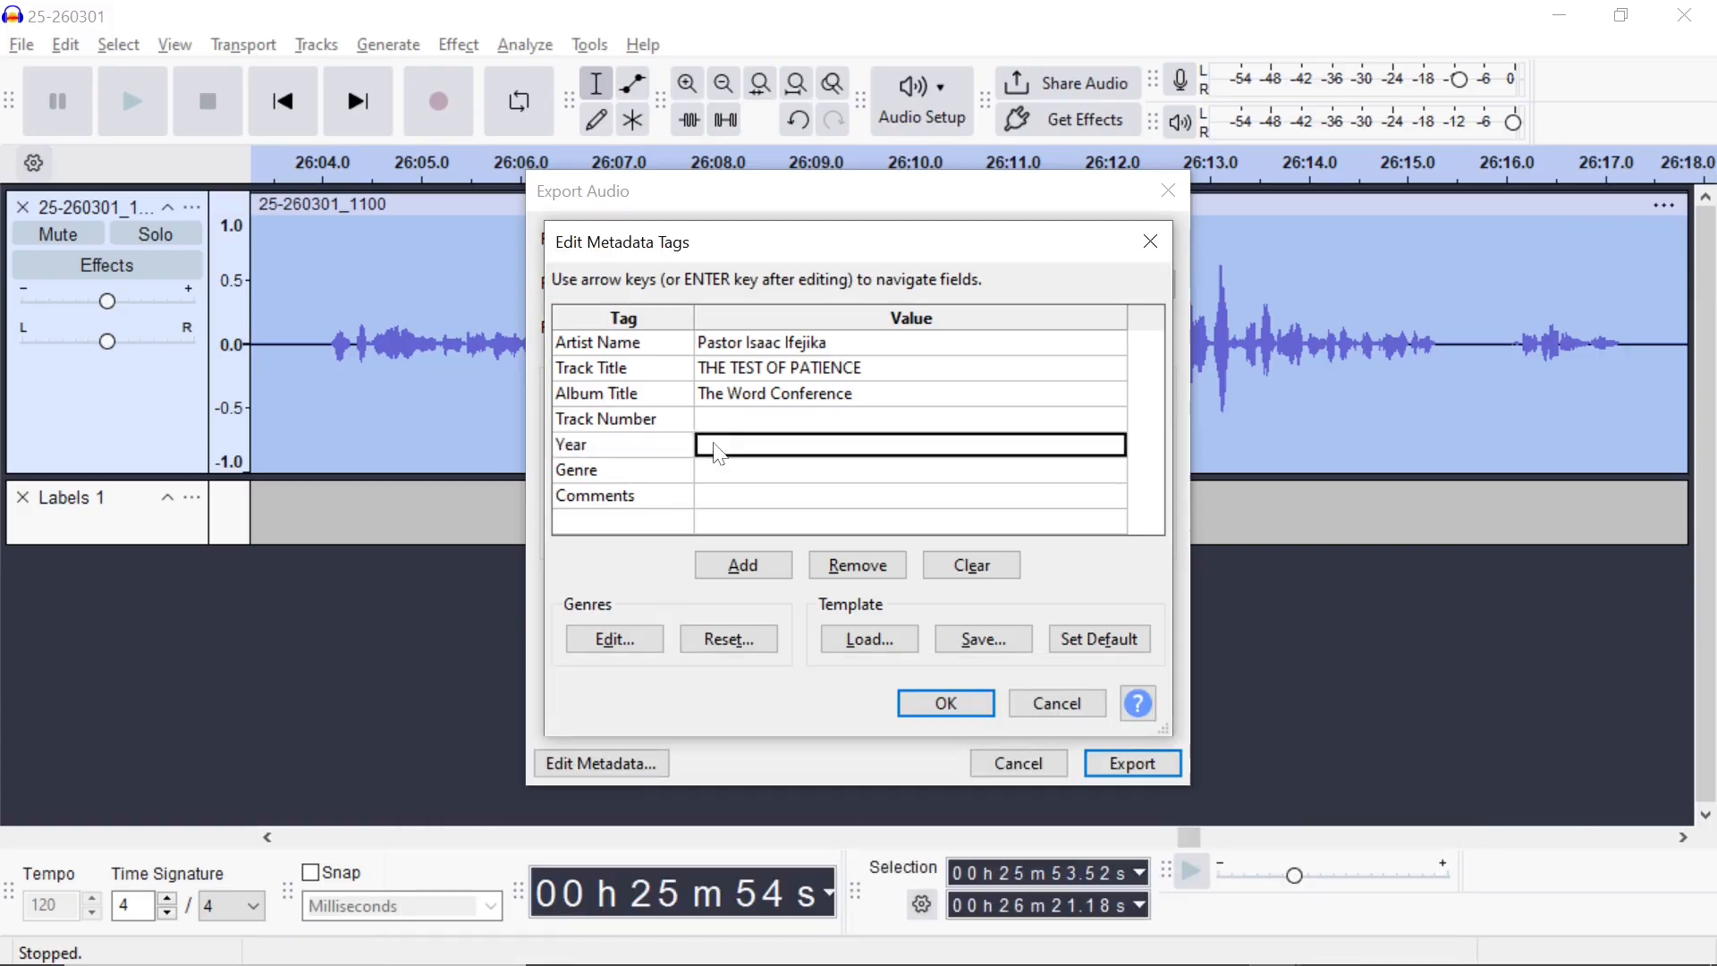
key("ctrl+v")
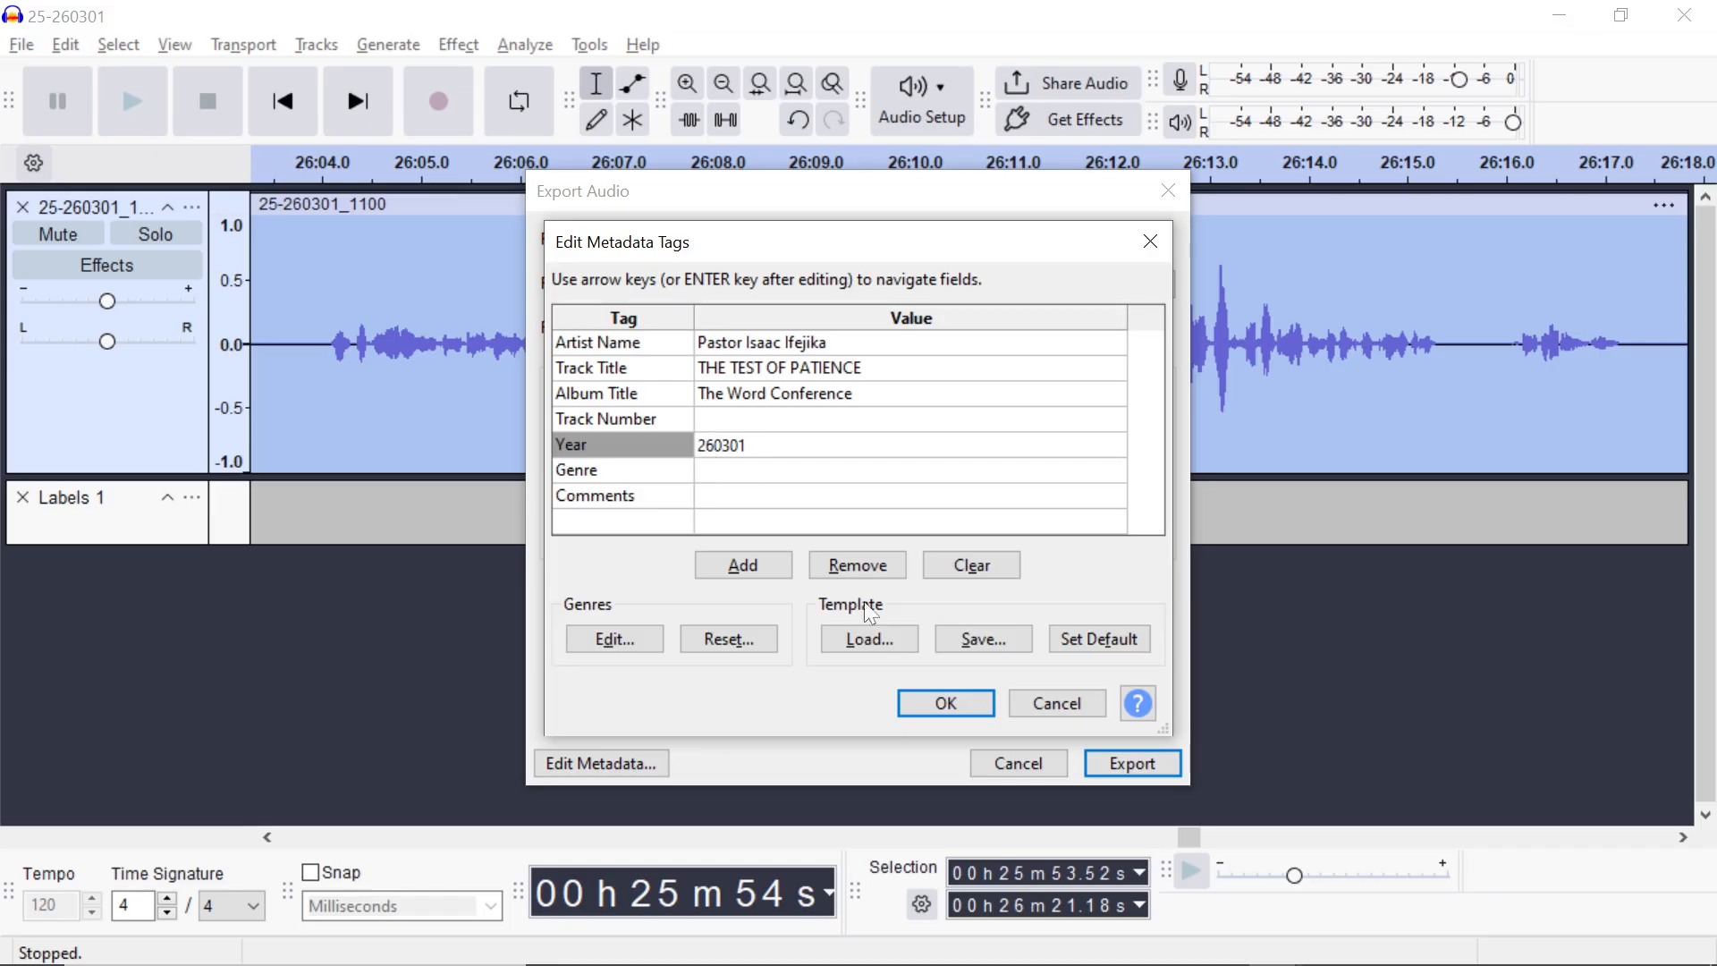
Step: Save the metadata tags as a template file named "The word conference.xml" in the audacity folder
left_click(961, 643)
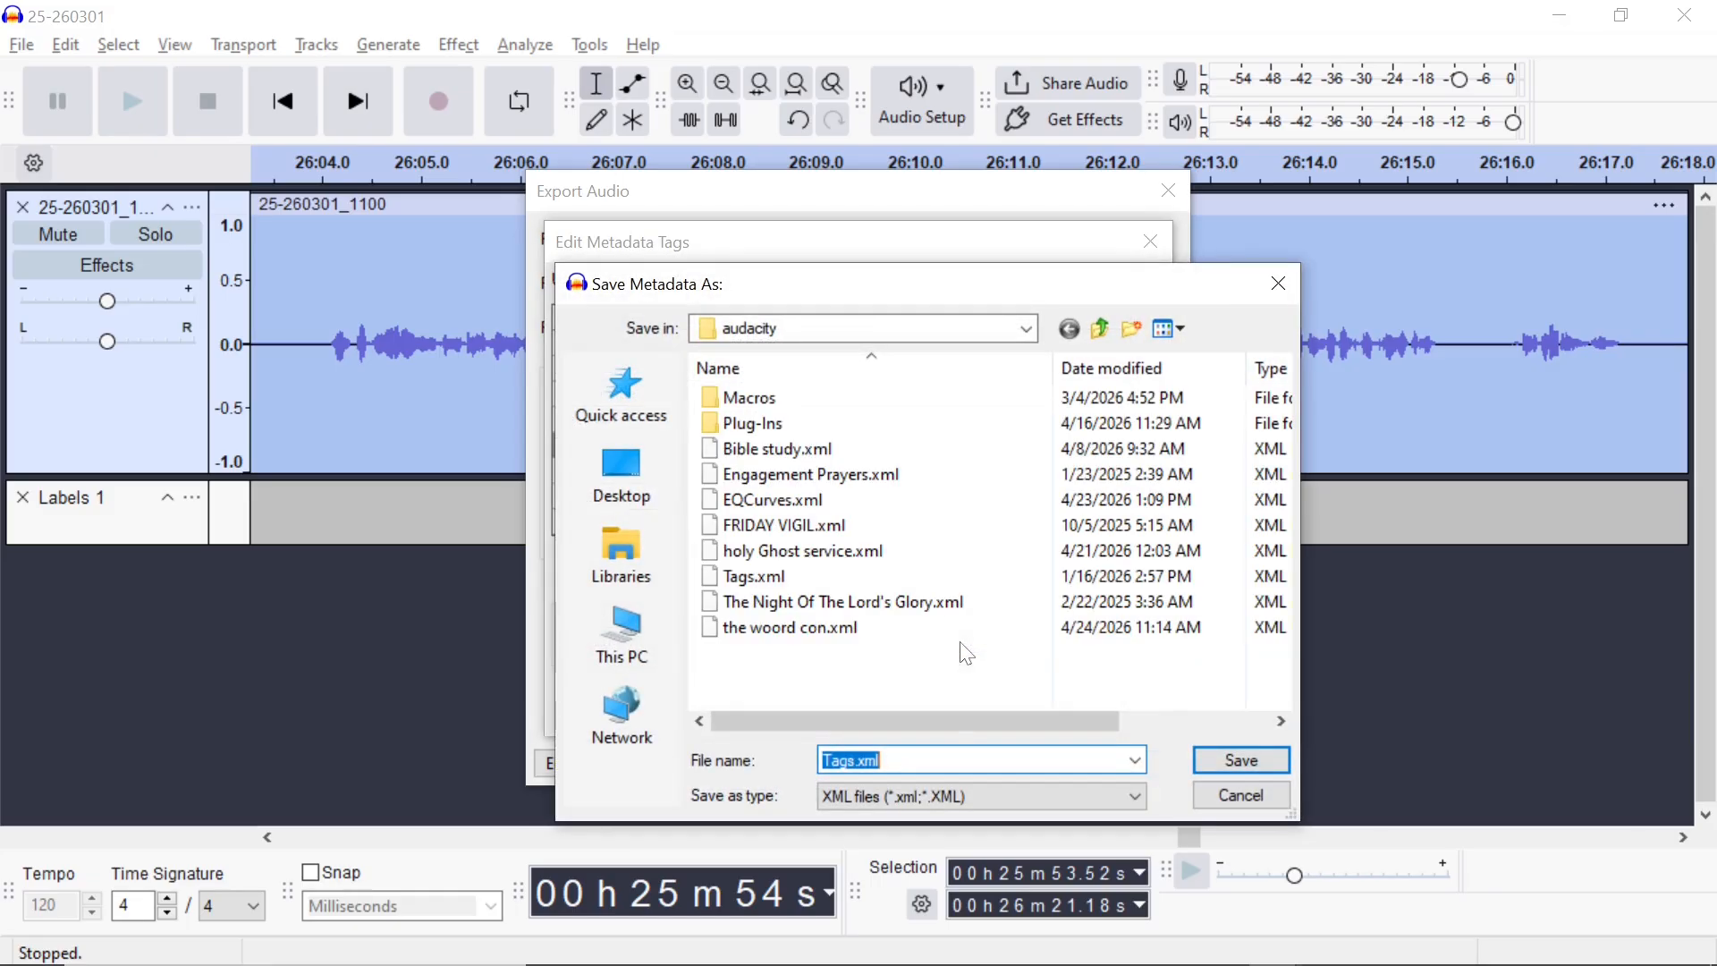
left_click(853, 760)
key("BackSpace")
key("BackSpace")
key("BackSpace")
key("BackSpace")
type("The word con")
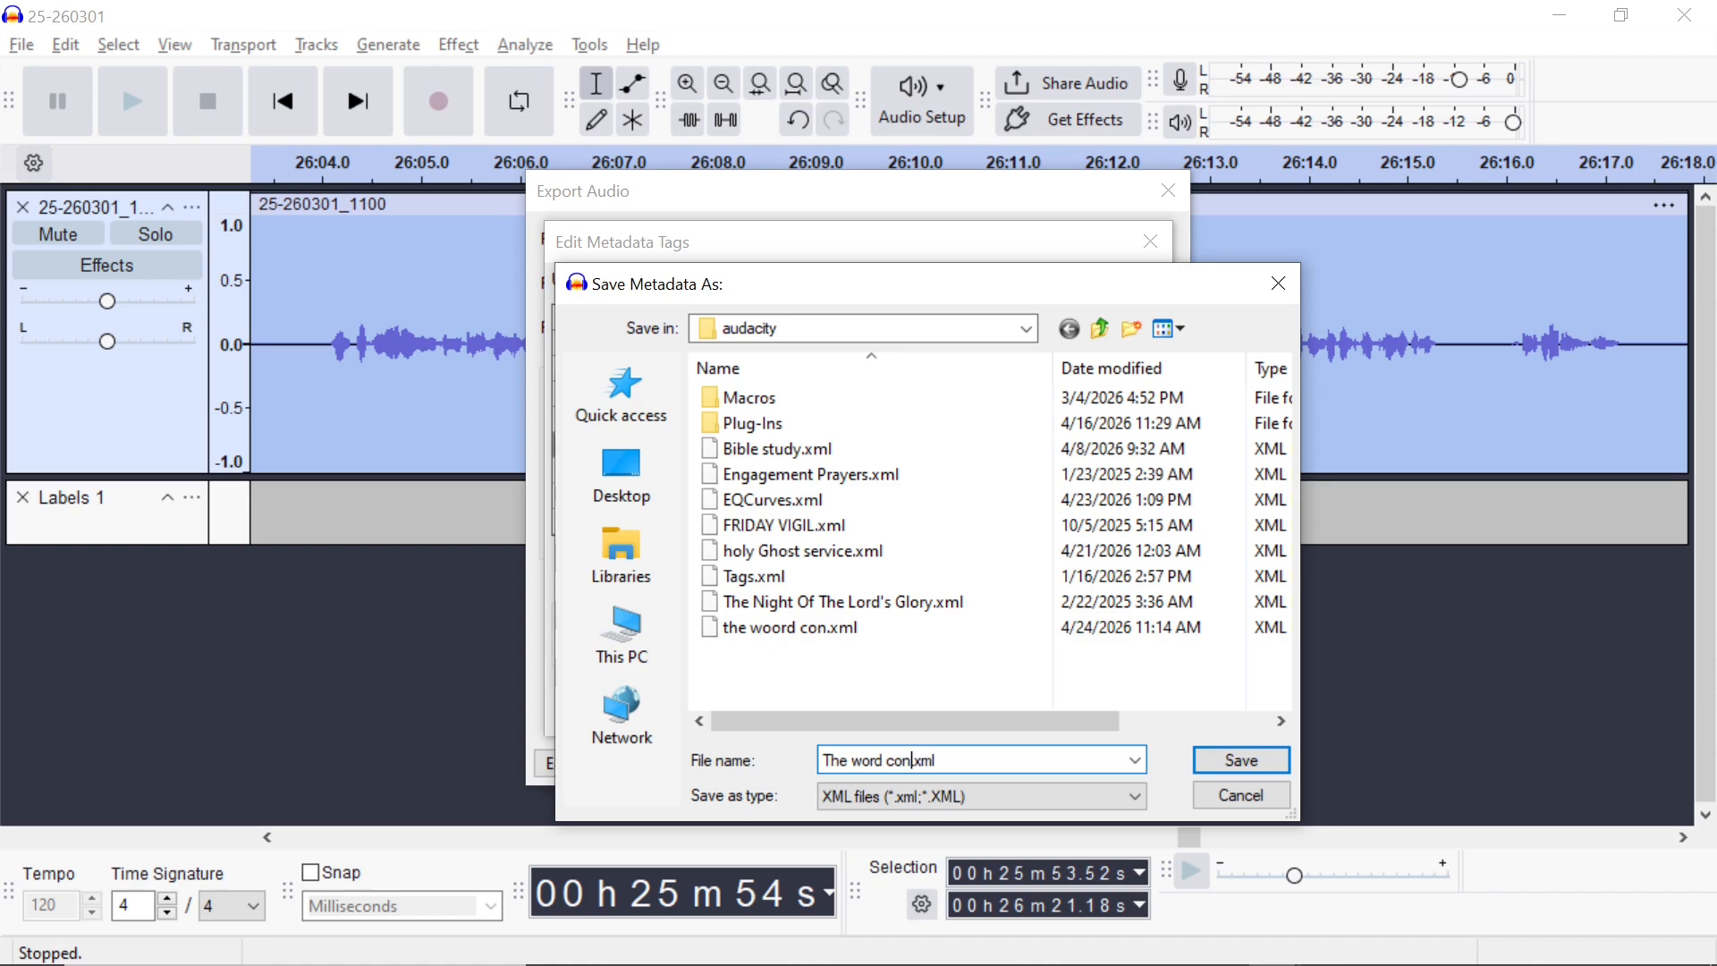
type("ference")
left_click(1259, 762)
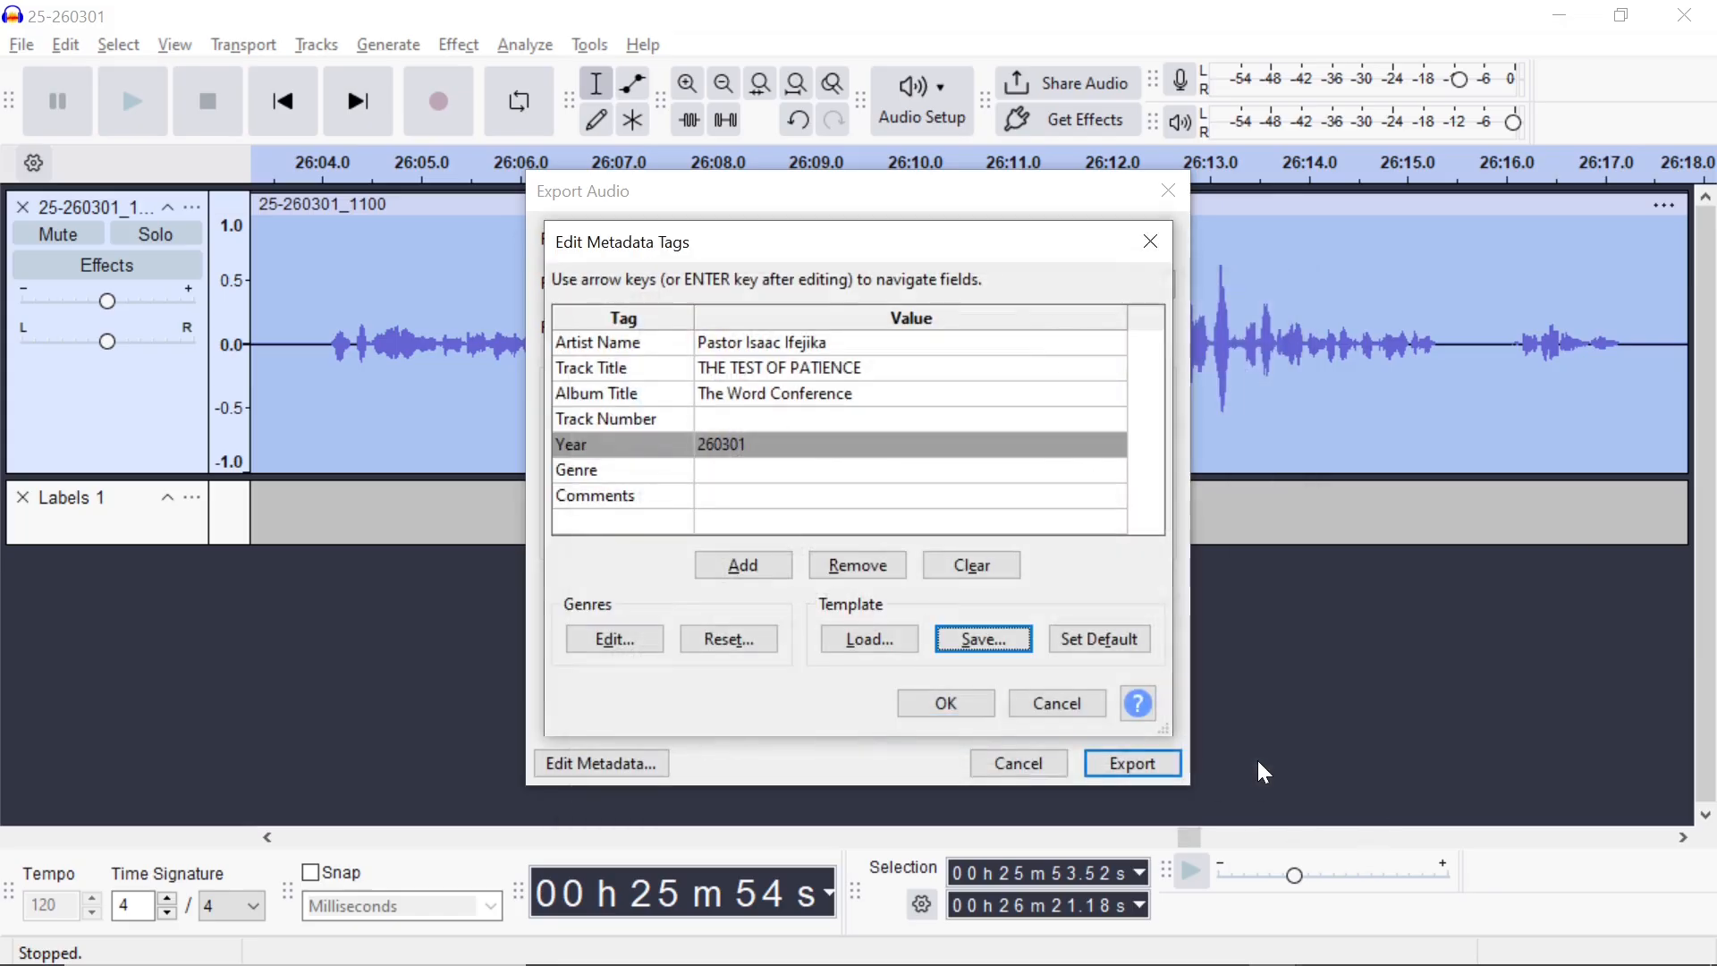
Step: Accept the metadata tags and export the entire project as an MP3 into the ready folder
left_click(927, 698)
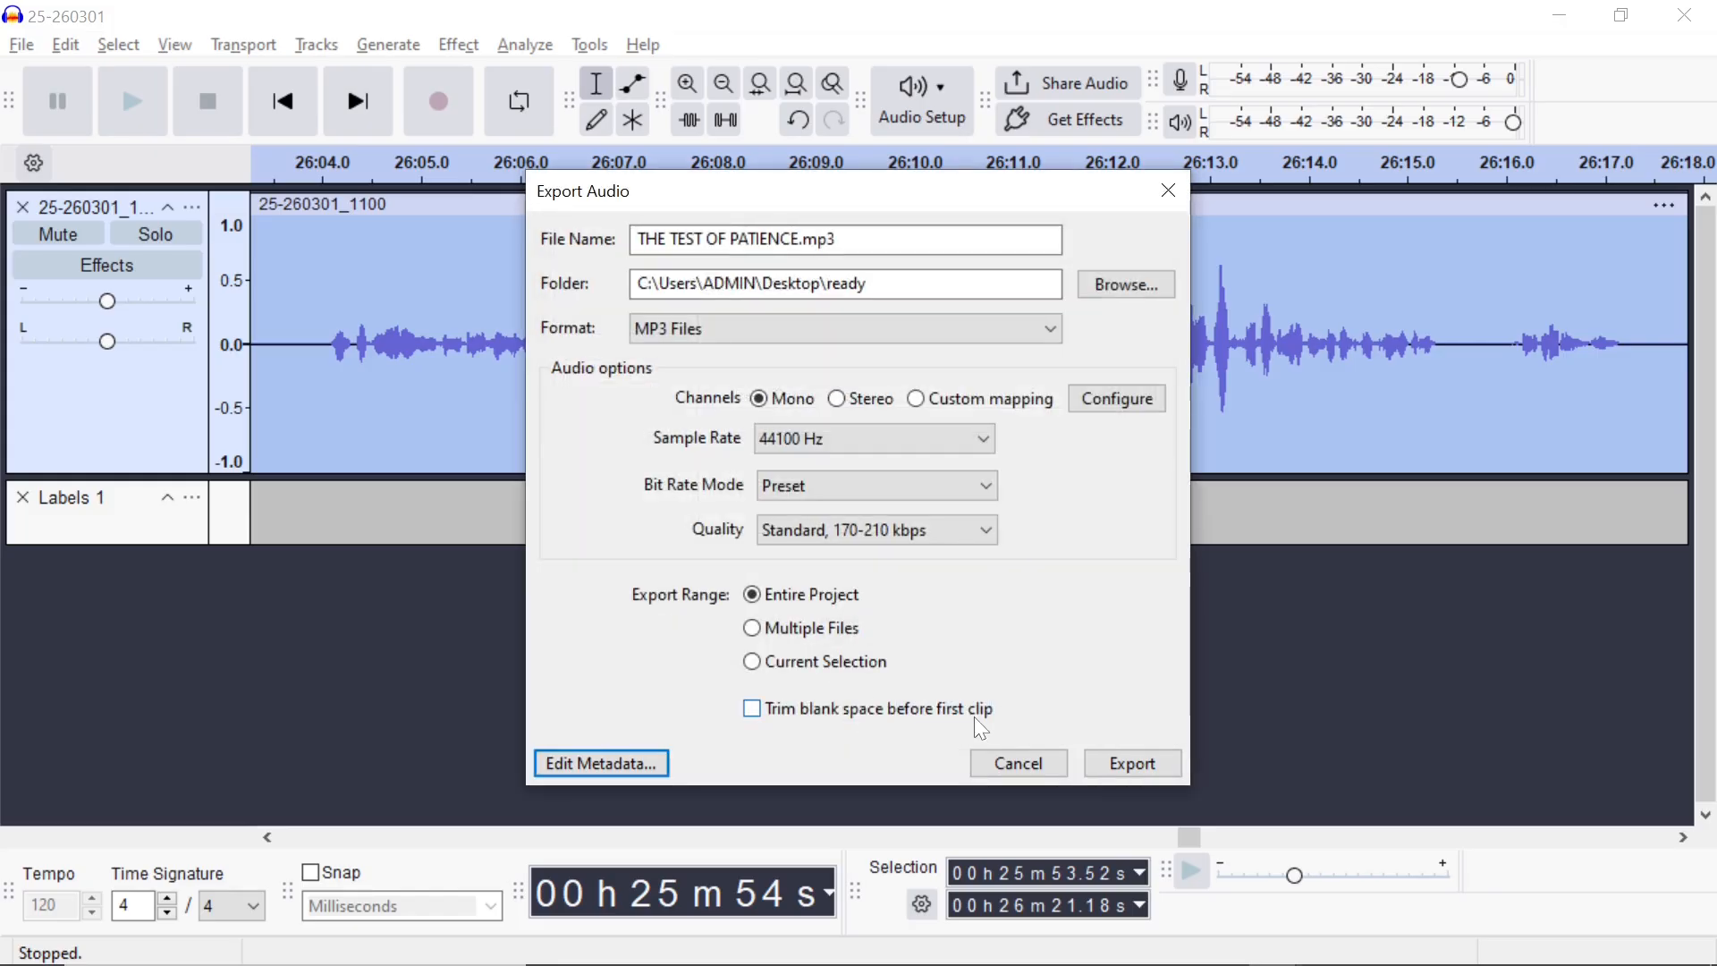
left_click(1130, 776)
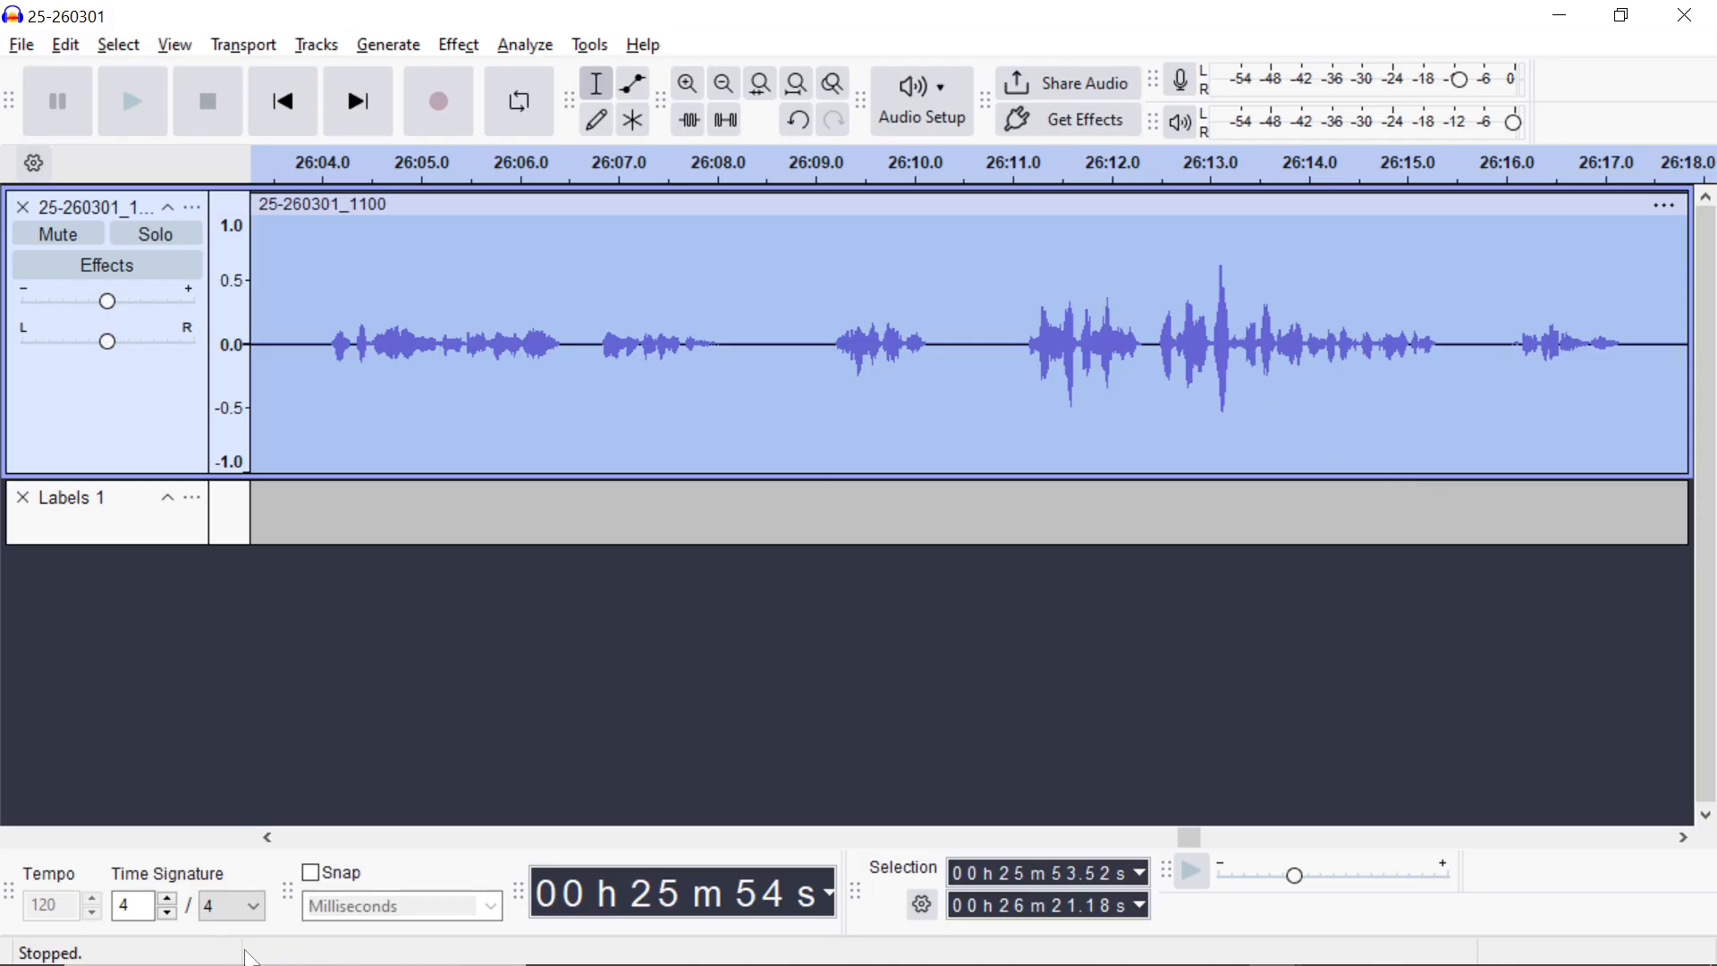
Step: Search Windows for "ready" and open the ready folder in File Explorer
mouse_move(218, 961)
left_click(243, 953)
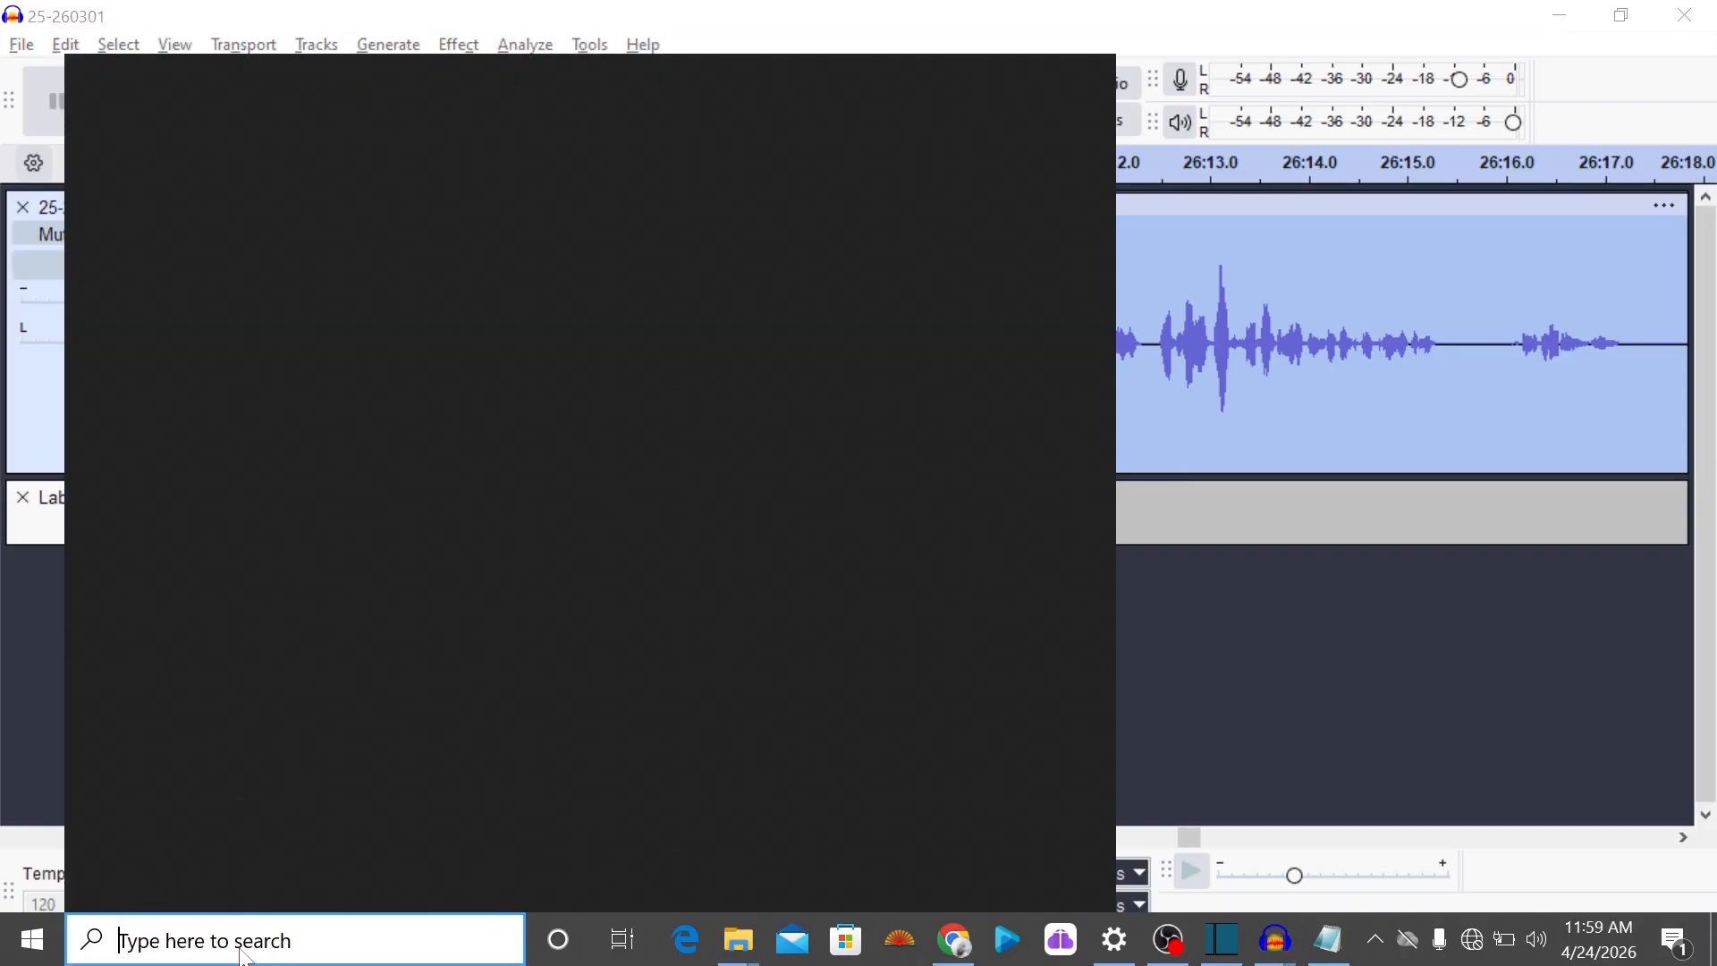
type("ready")
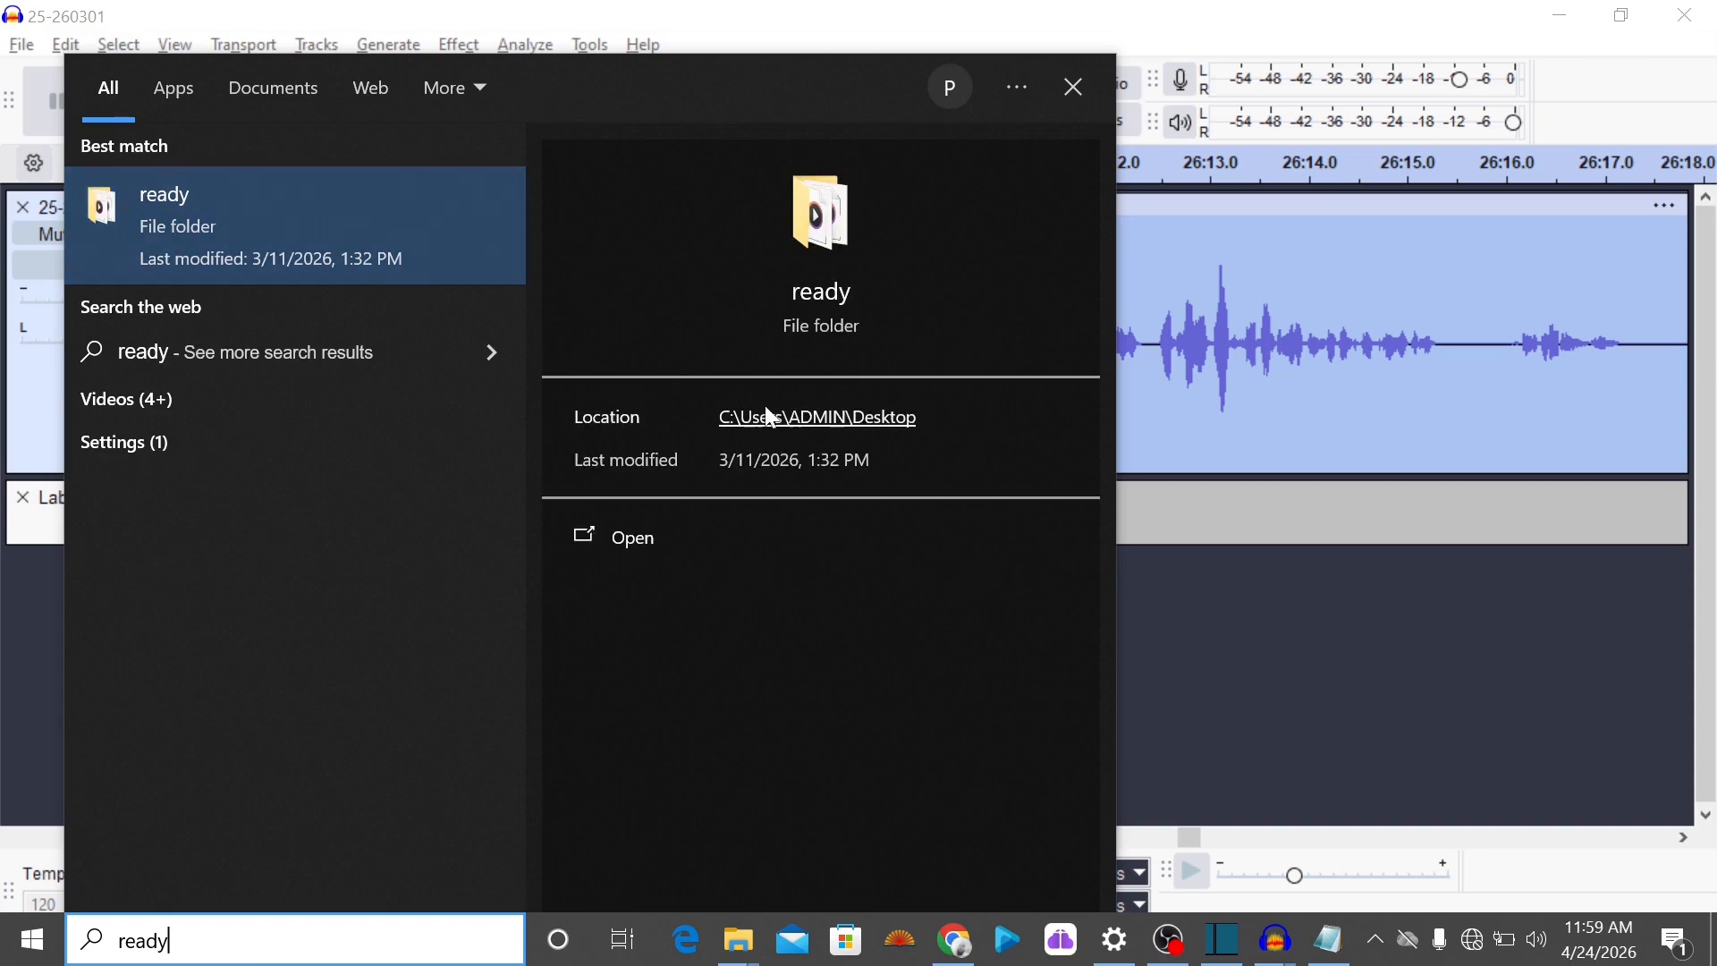
left_click(648, 536)
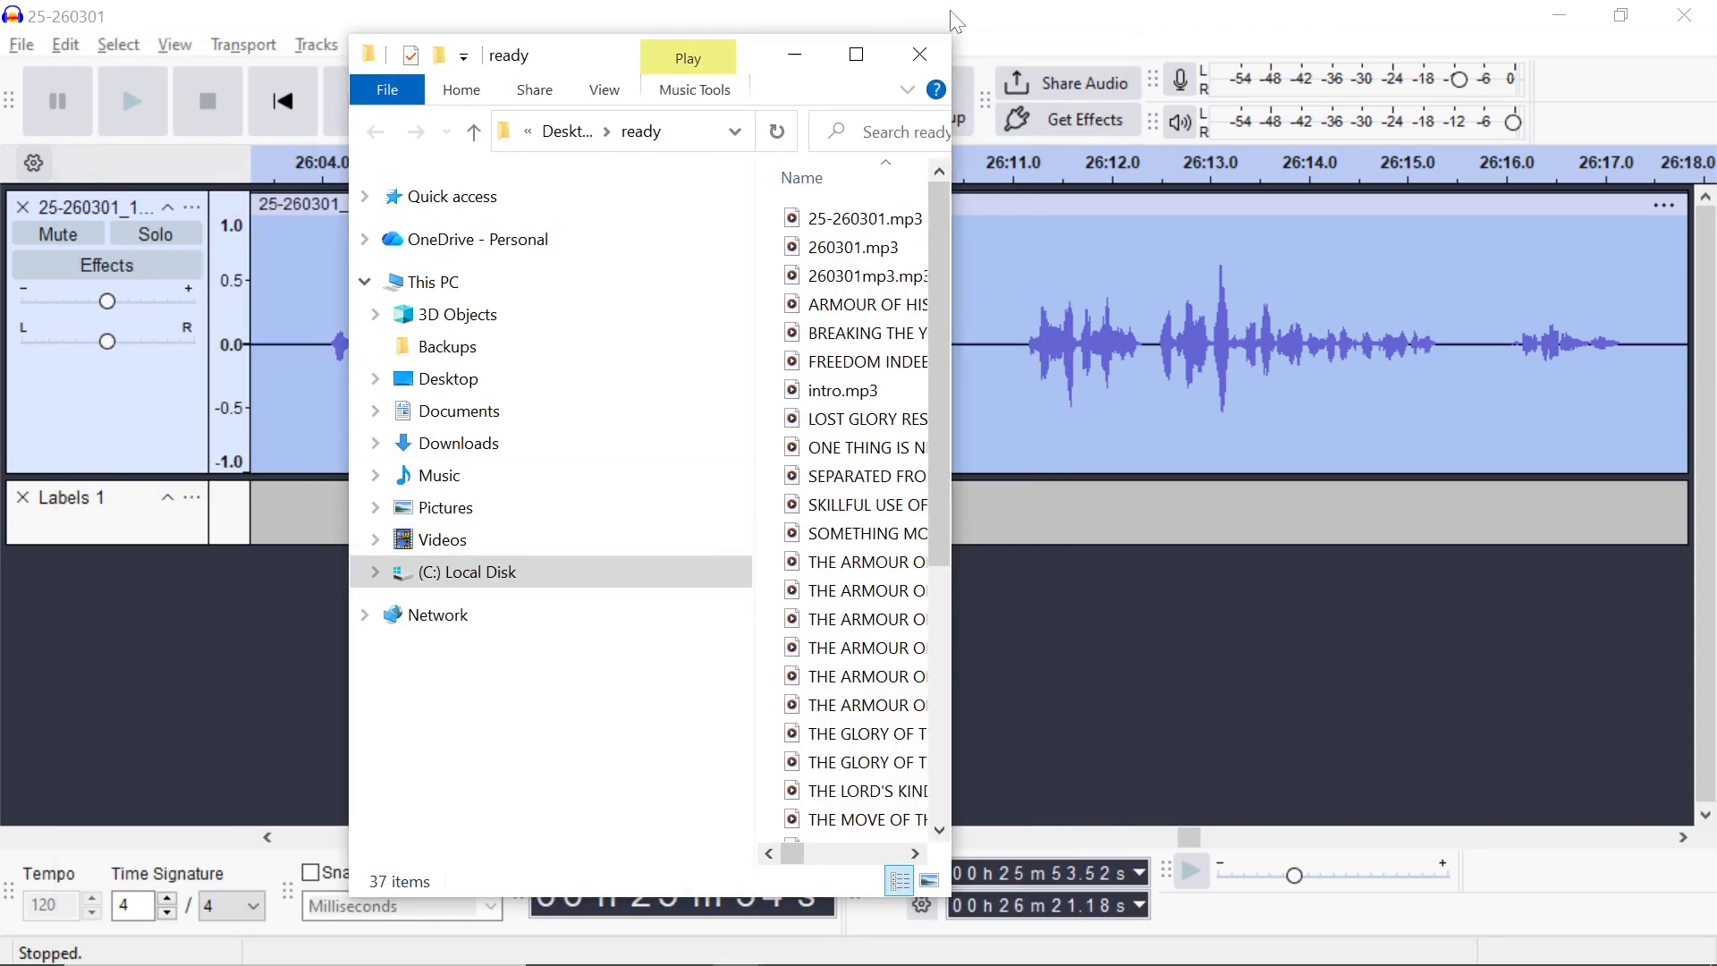
Step: Maximize the ready folder window and look through the title, artist and album details of its MP3 files
left_click(856, 55)
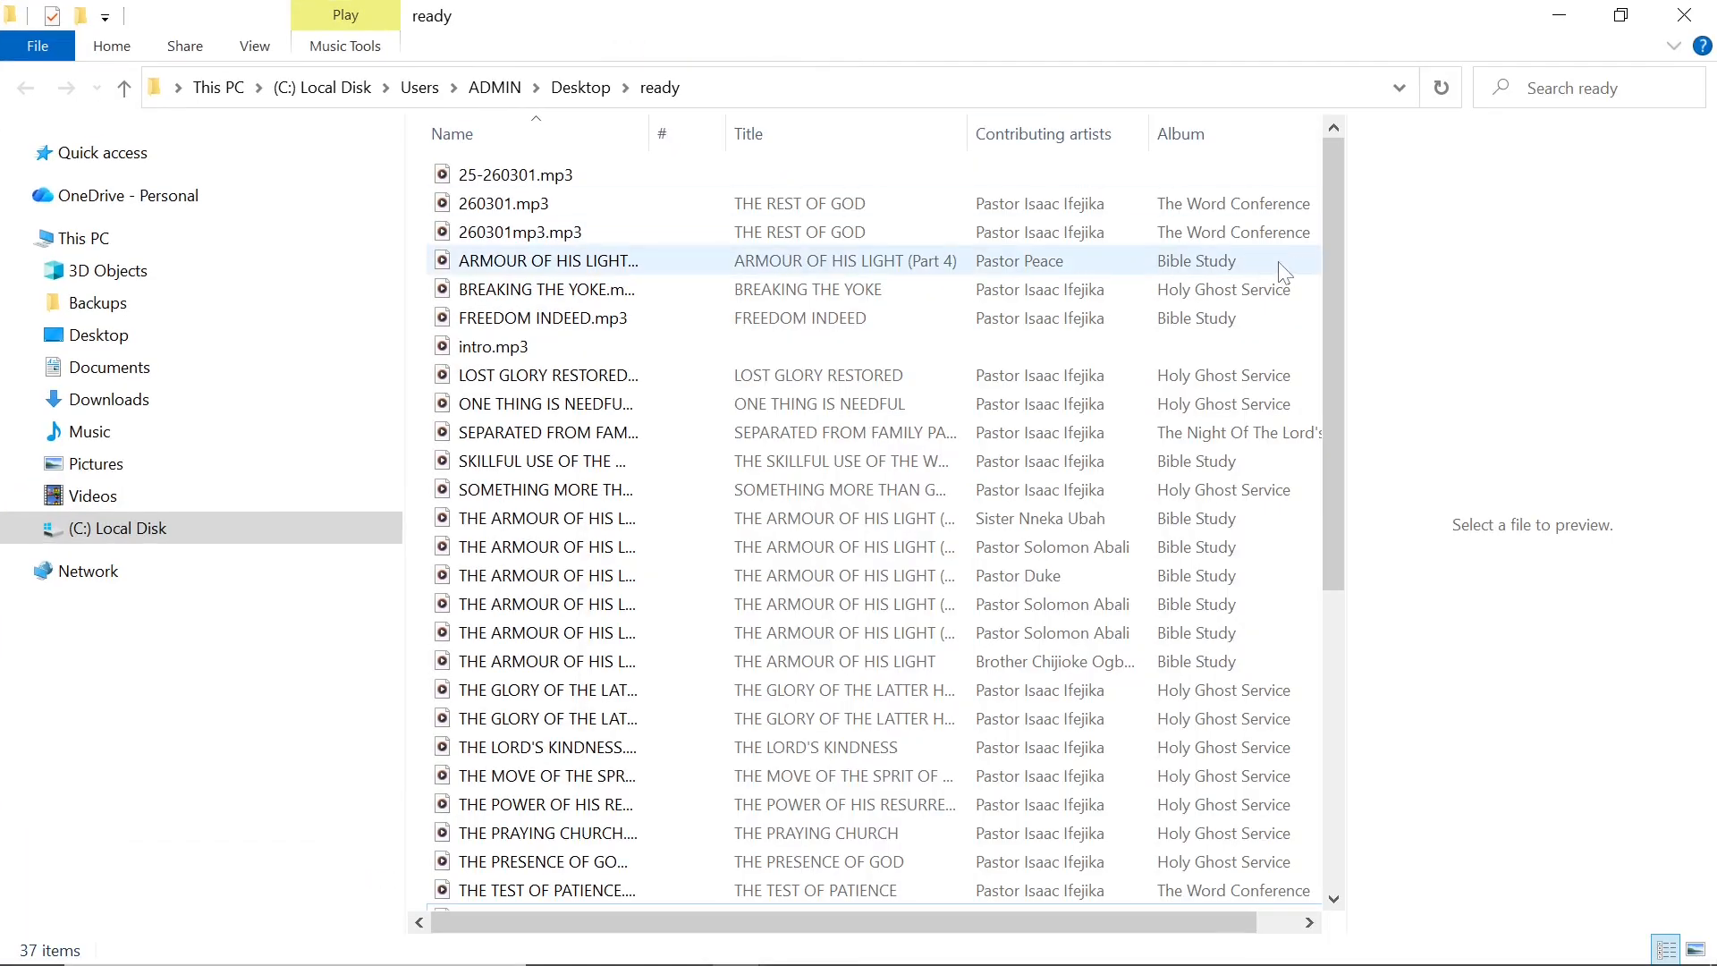
left_click_drag(1338, 279, 1360, 456)
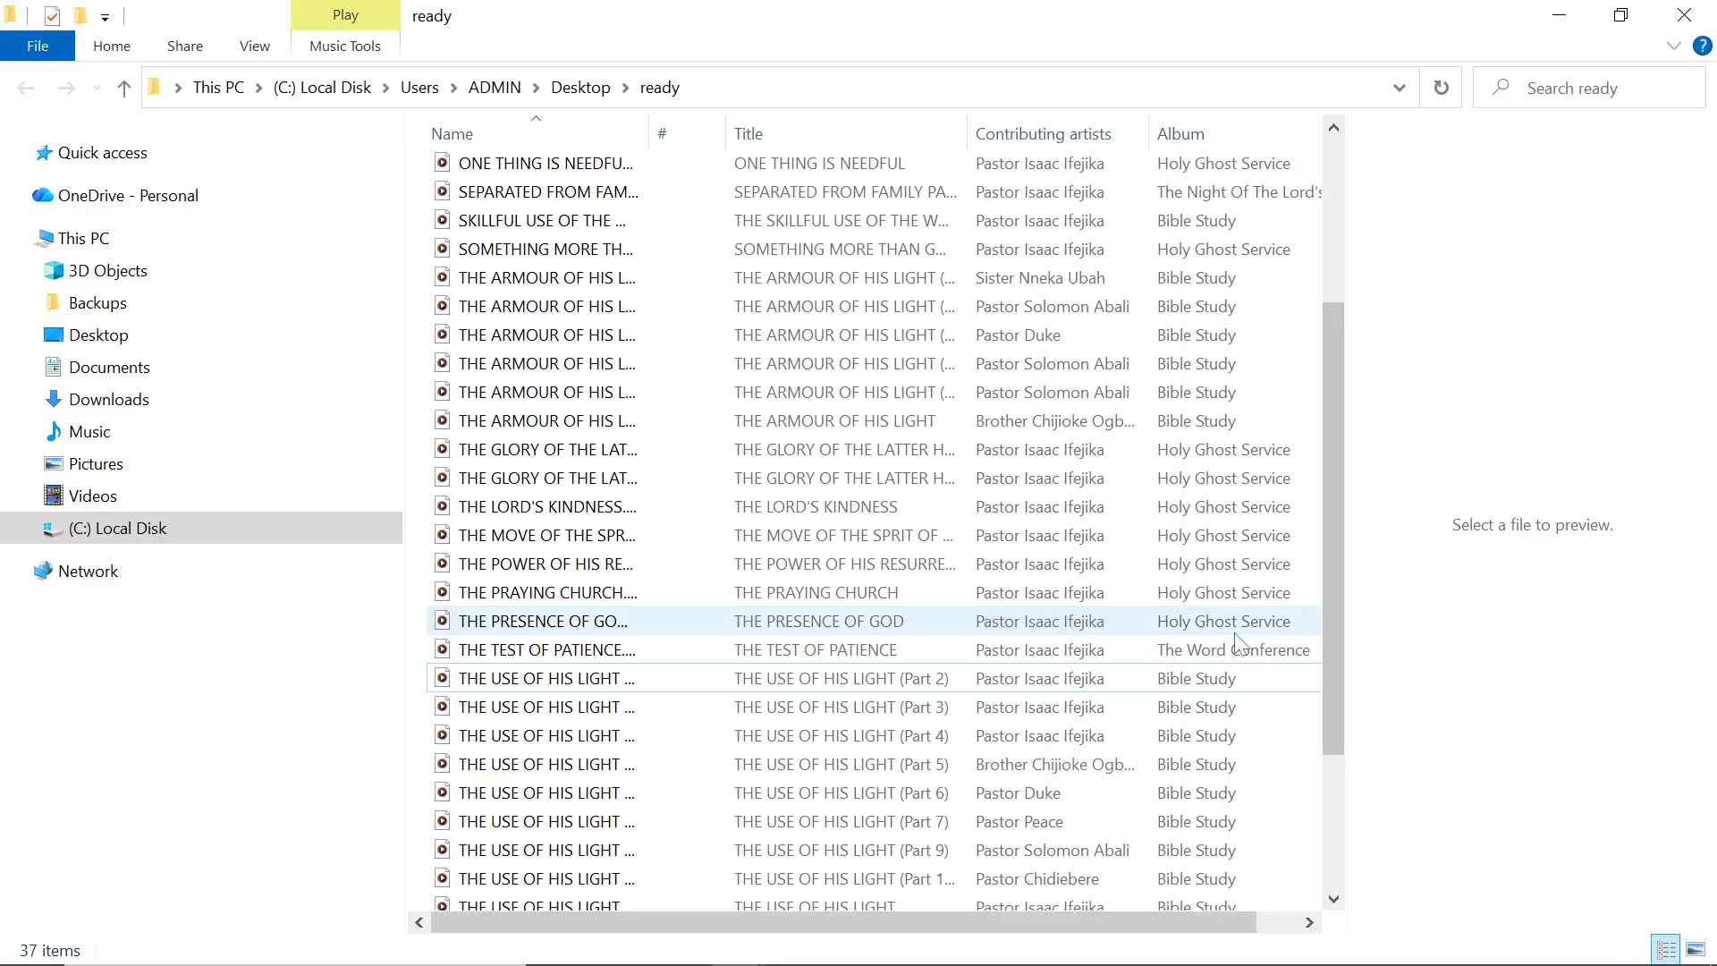
left_click_drag(1327, 620, 1324, 666)
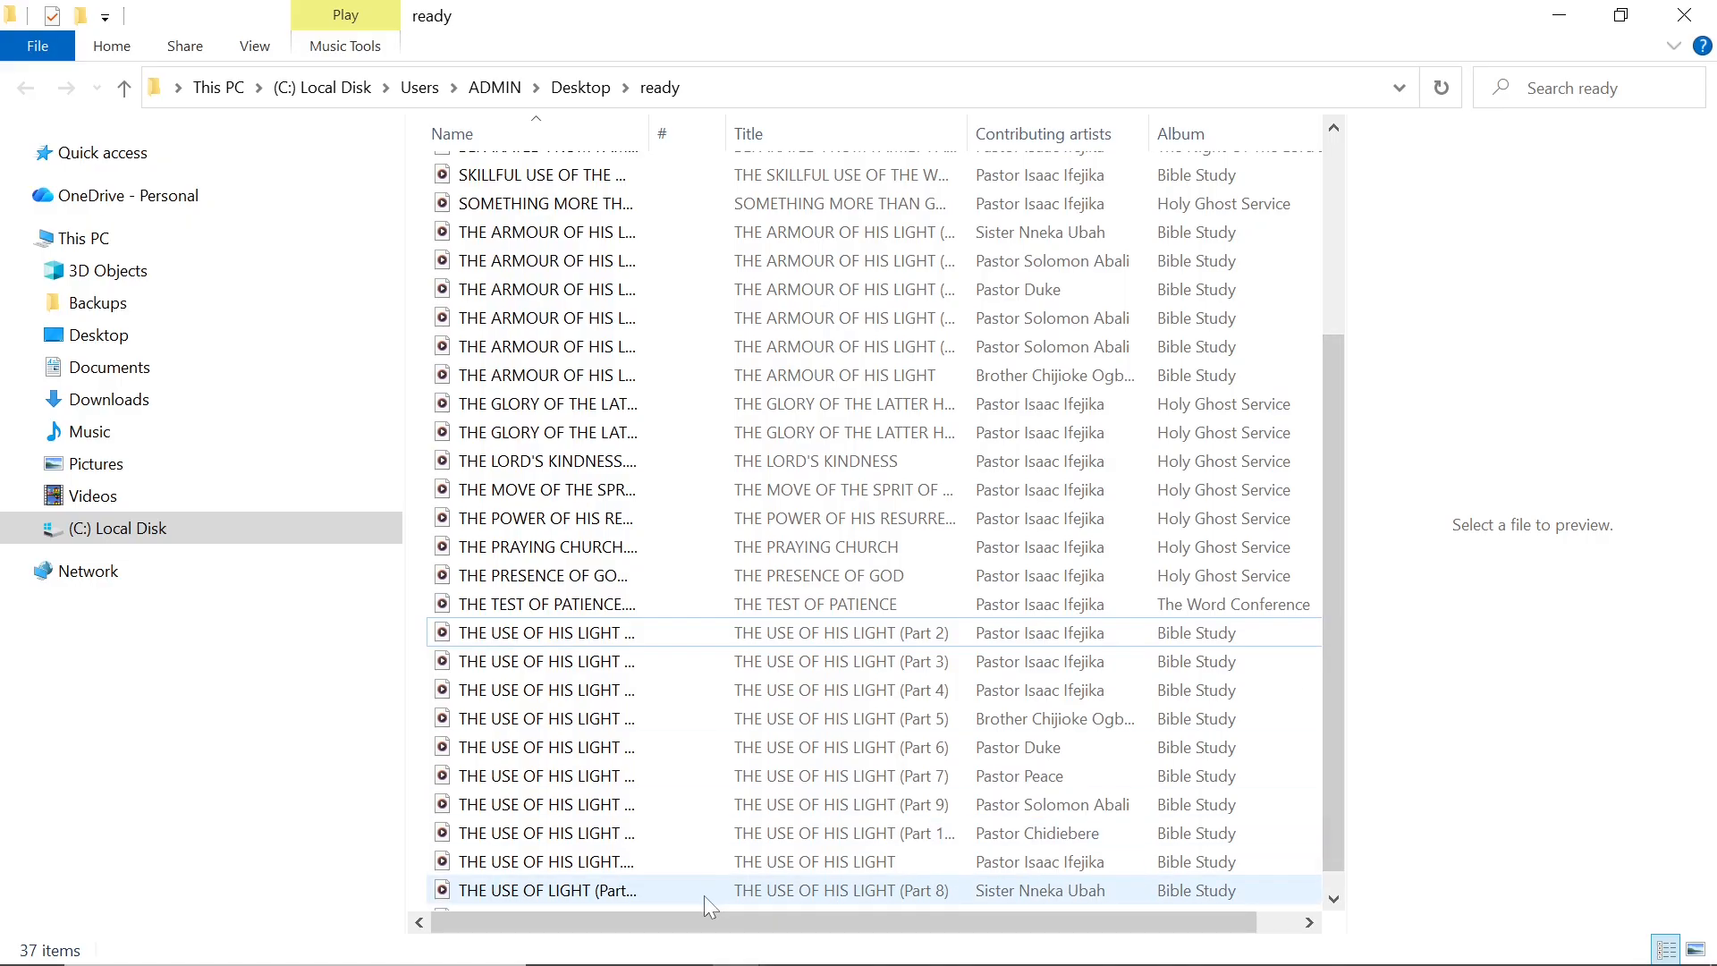
Step: Switch back to the 25-260301 project in Audacity and open the audio export settings for exporting to the computer
mouse_move(716, 965)
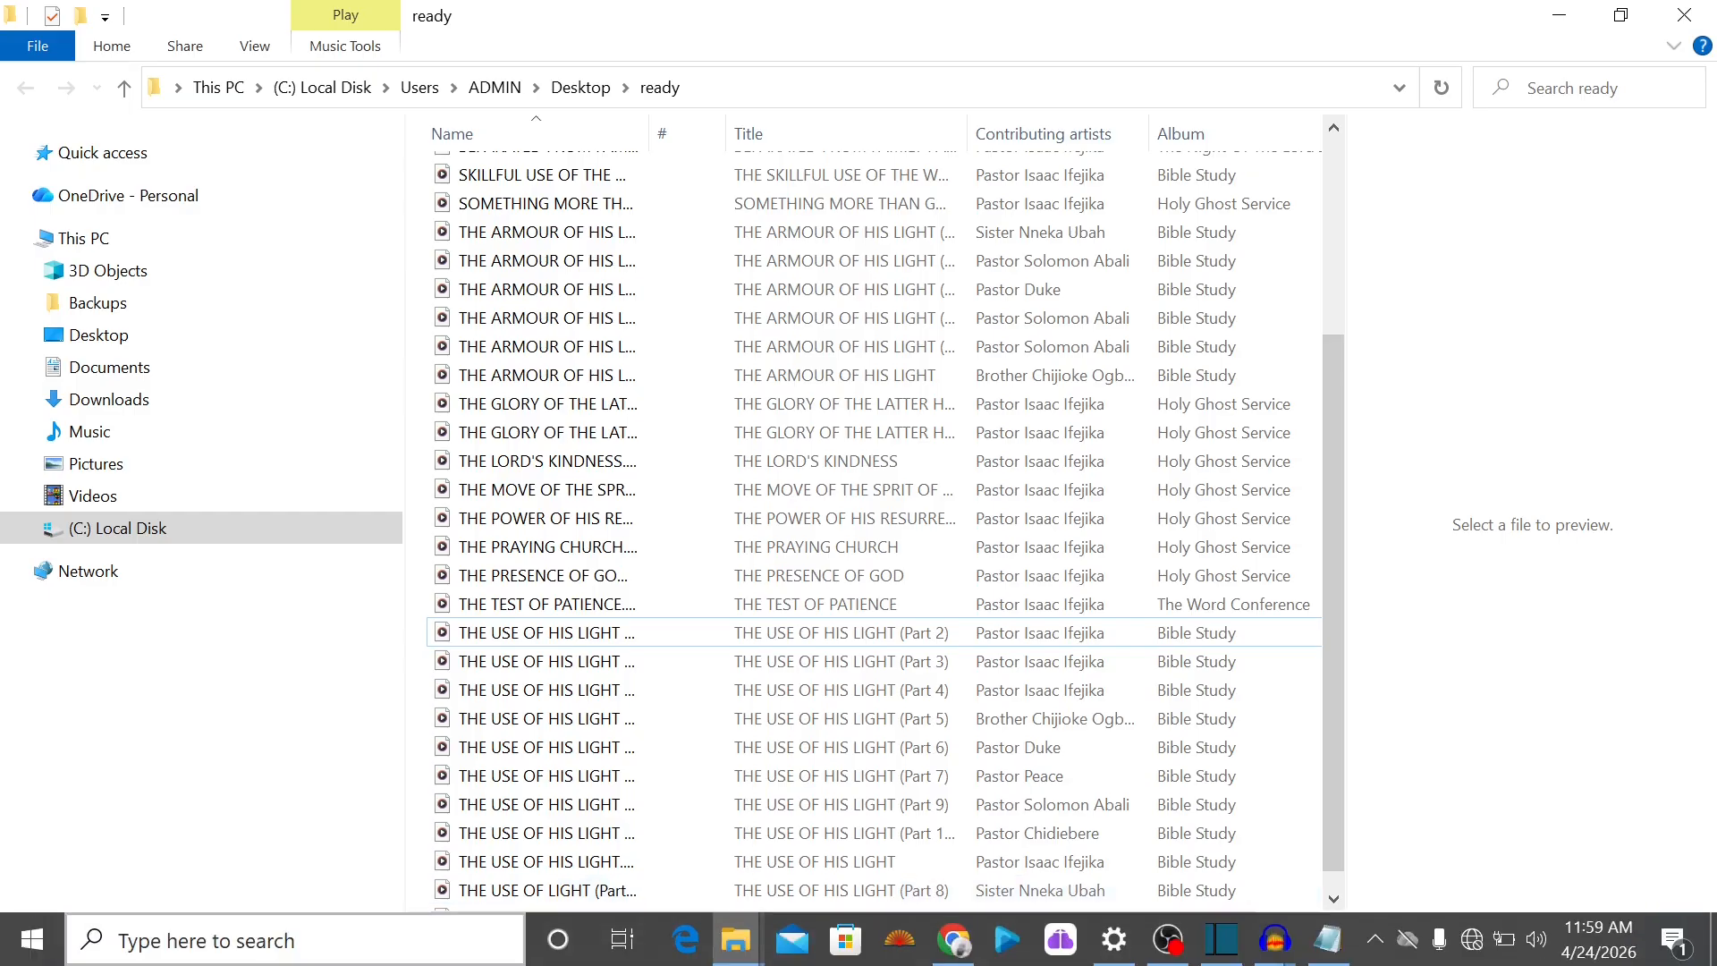
left_click(1275, 938)
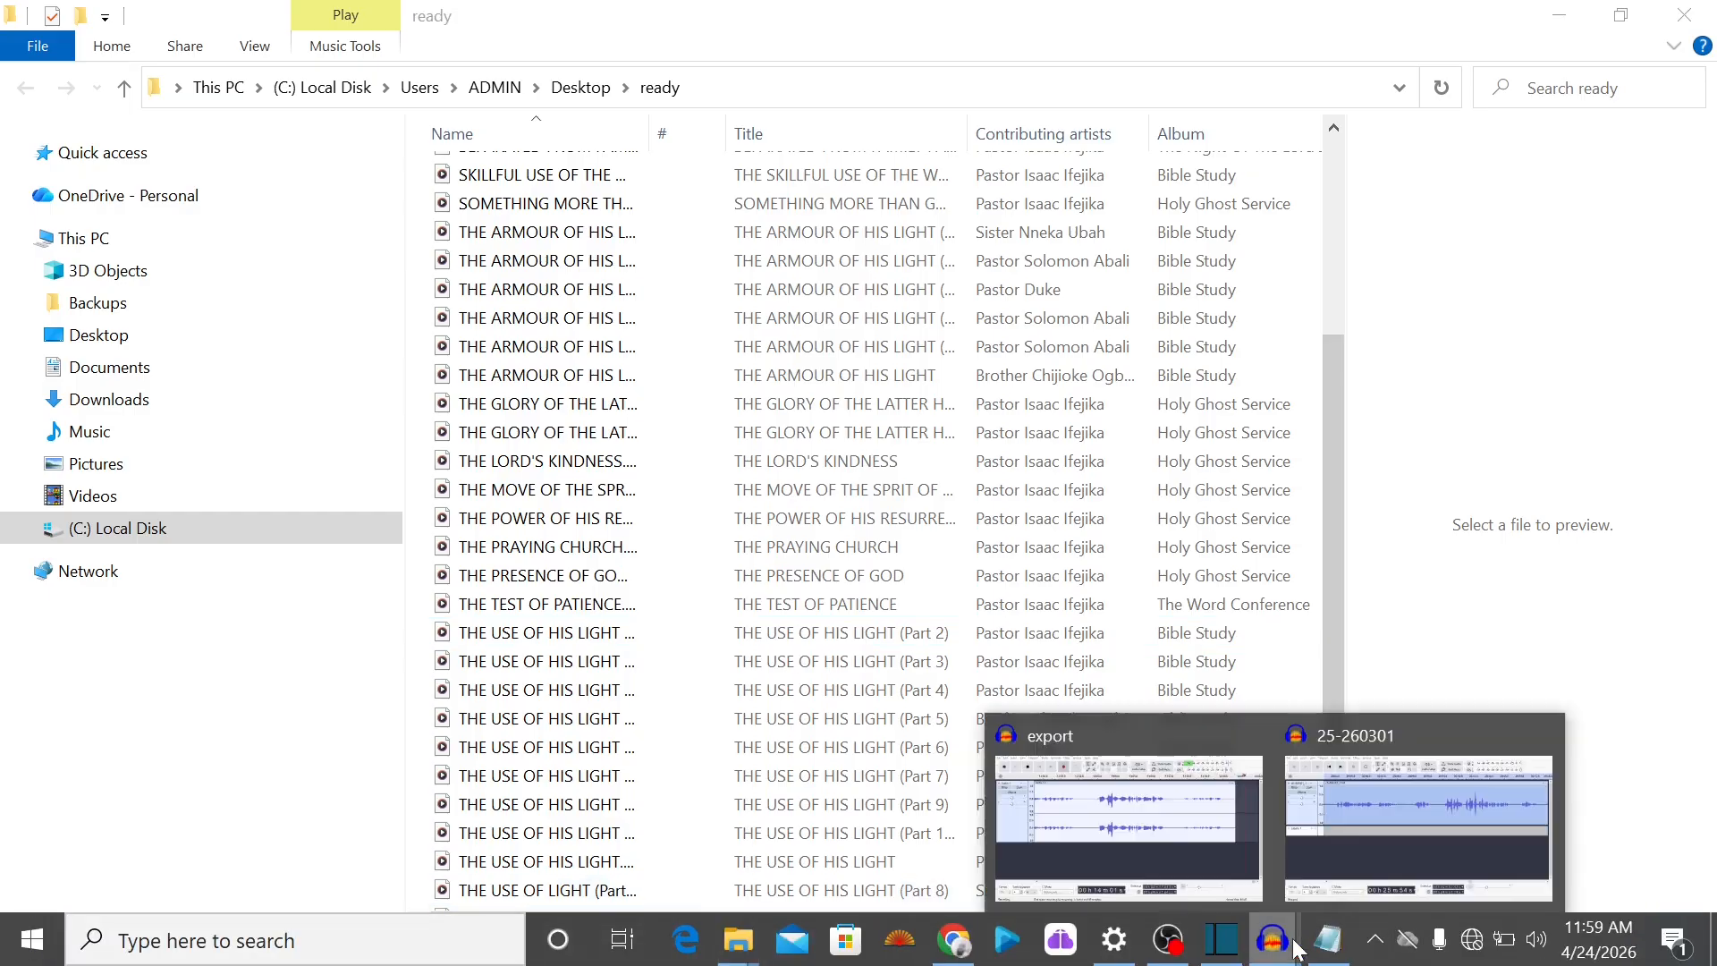
left_click(1356, 828)
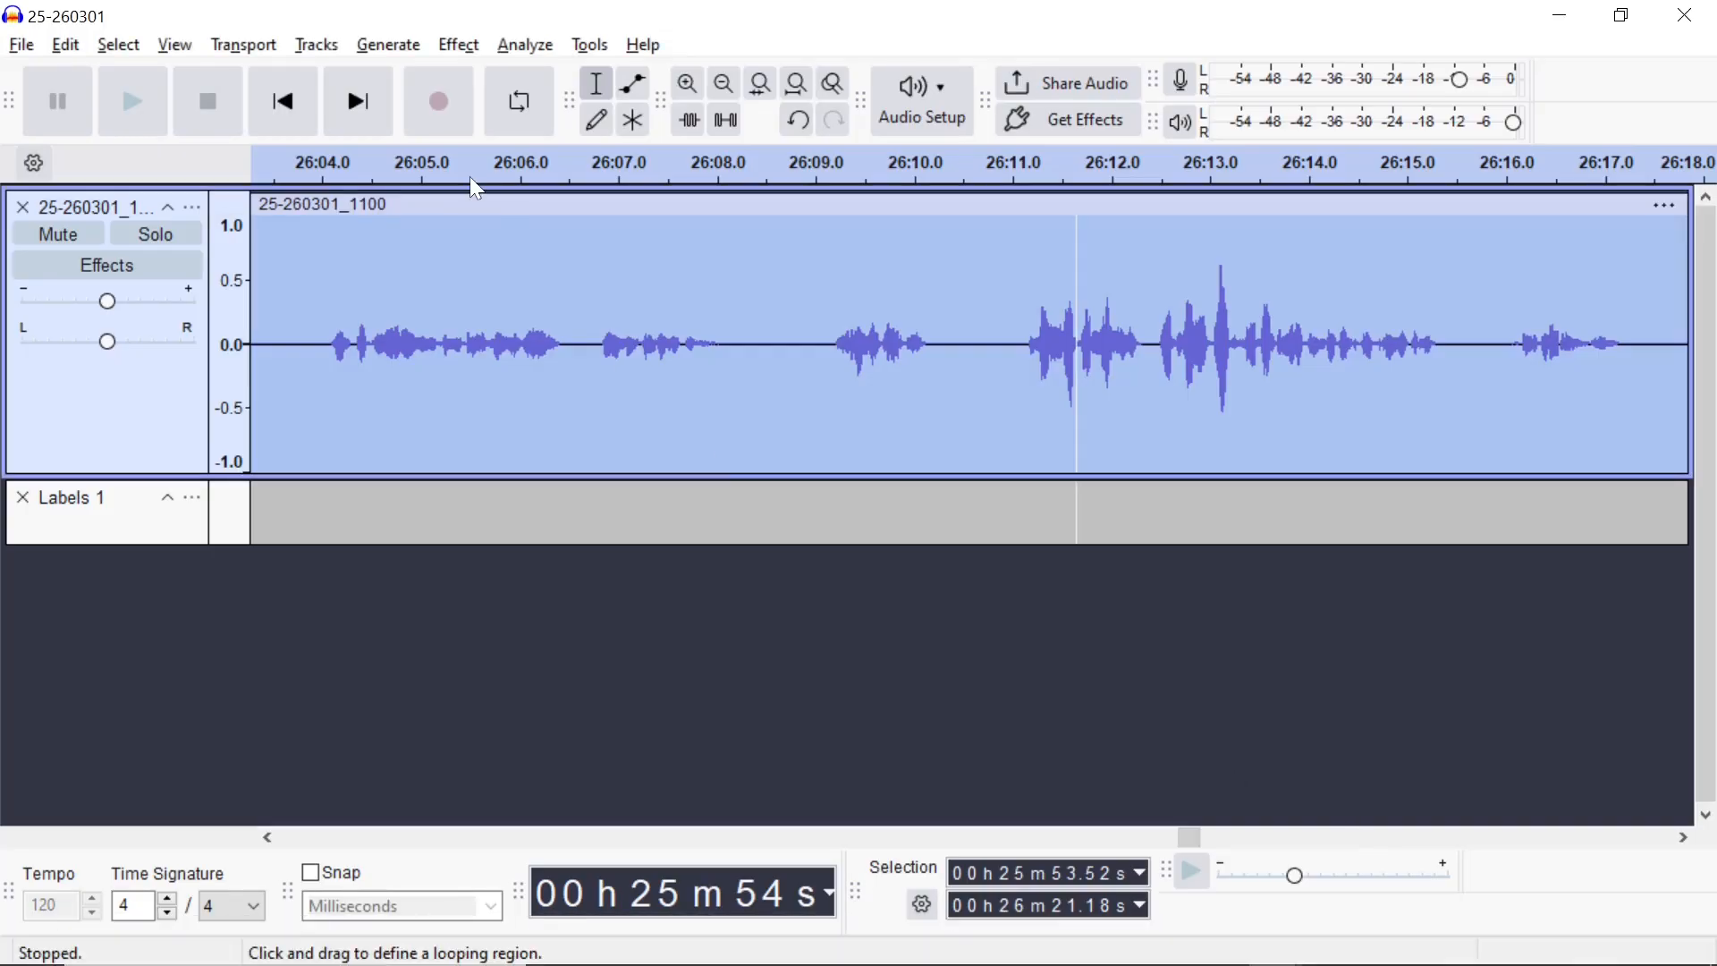
left_click(22, 47)
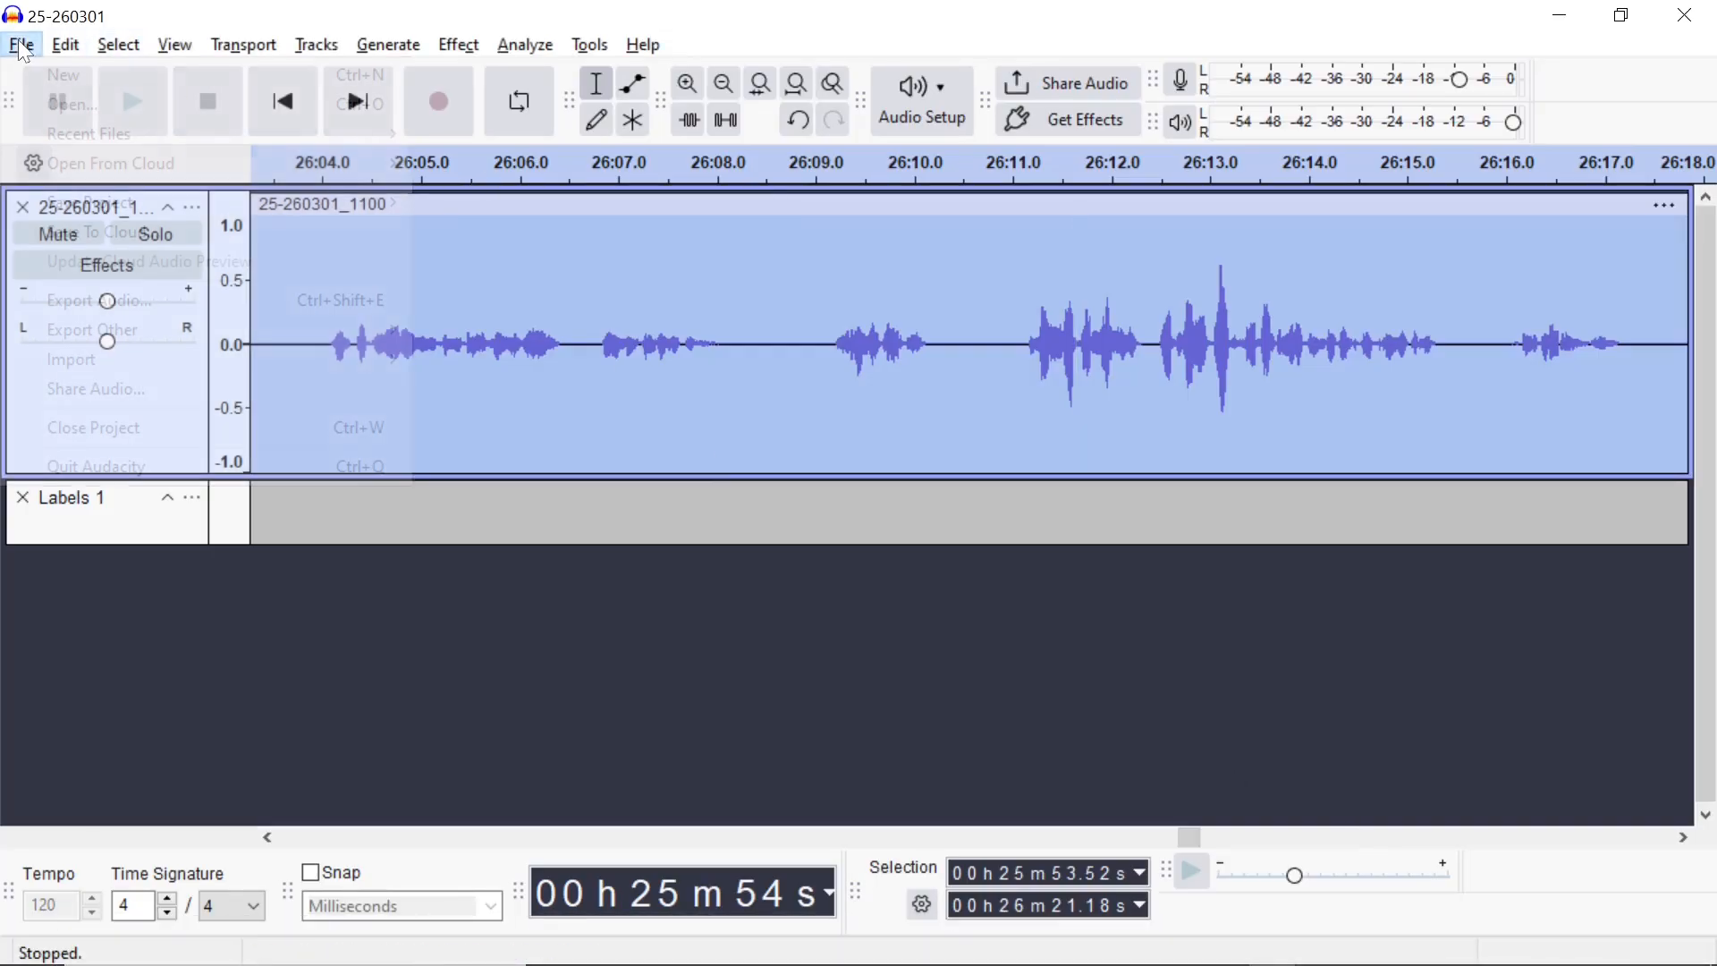
left_click(168, 297)
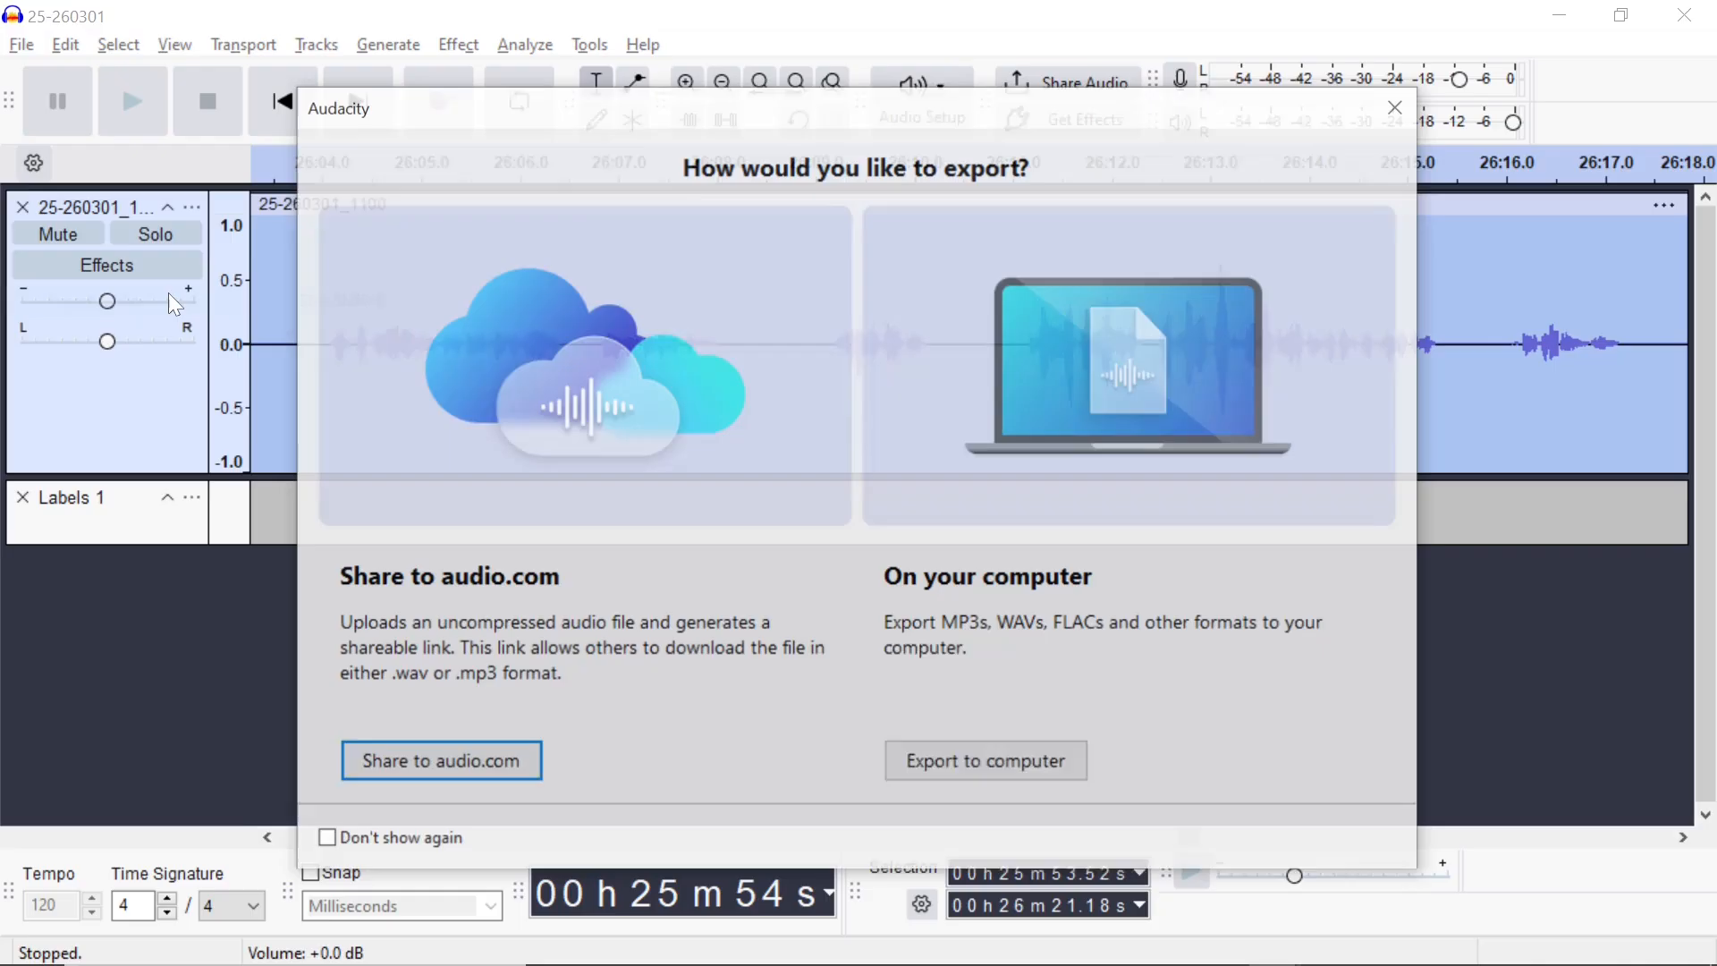
left_click(1029, 766)
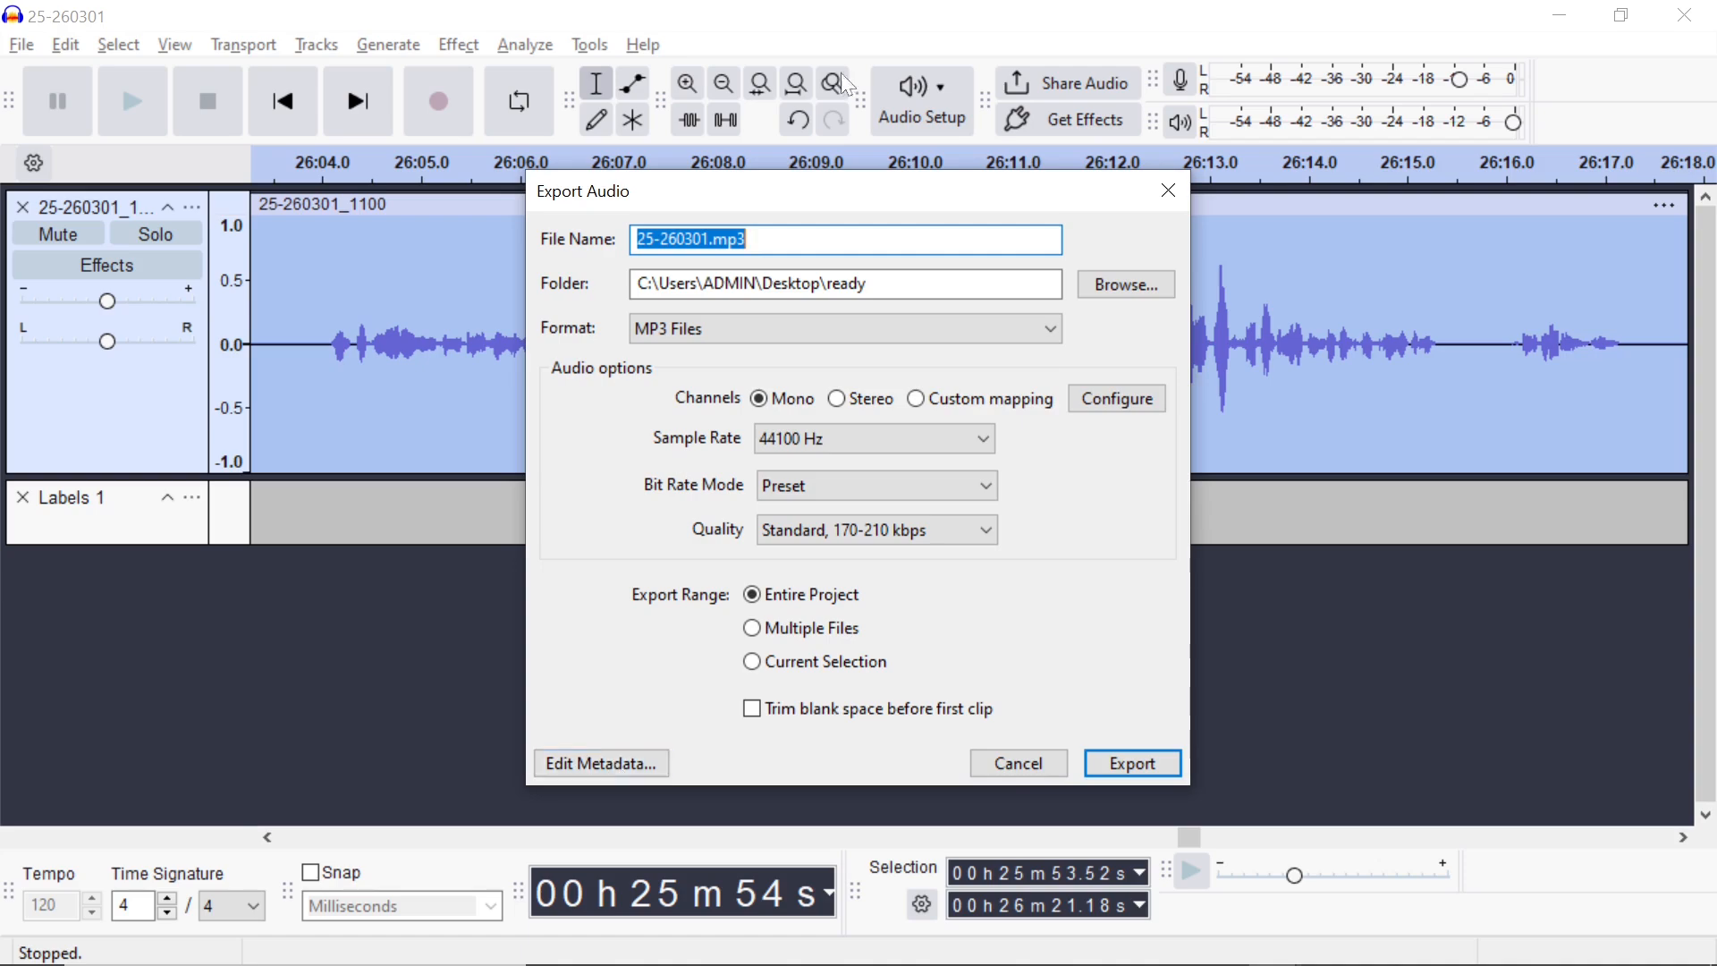
left_click(709, 239)
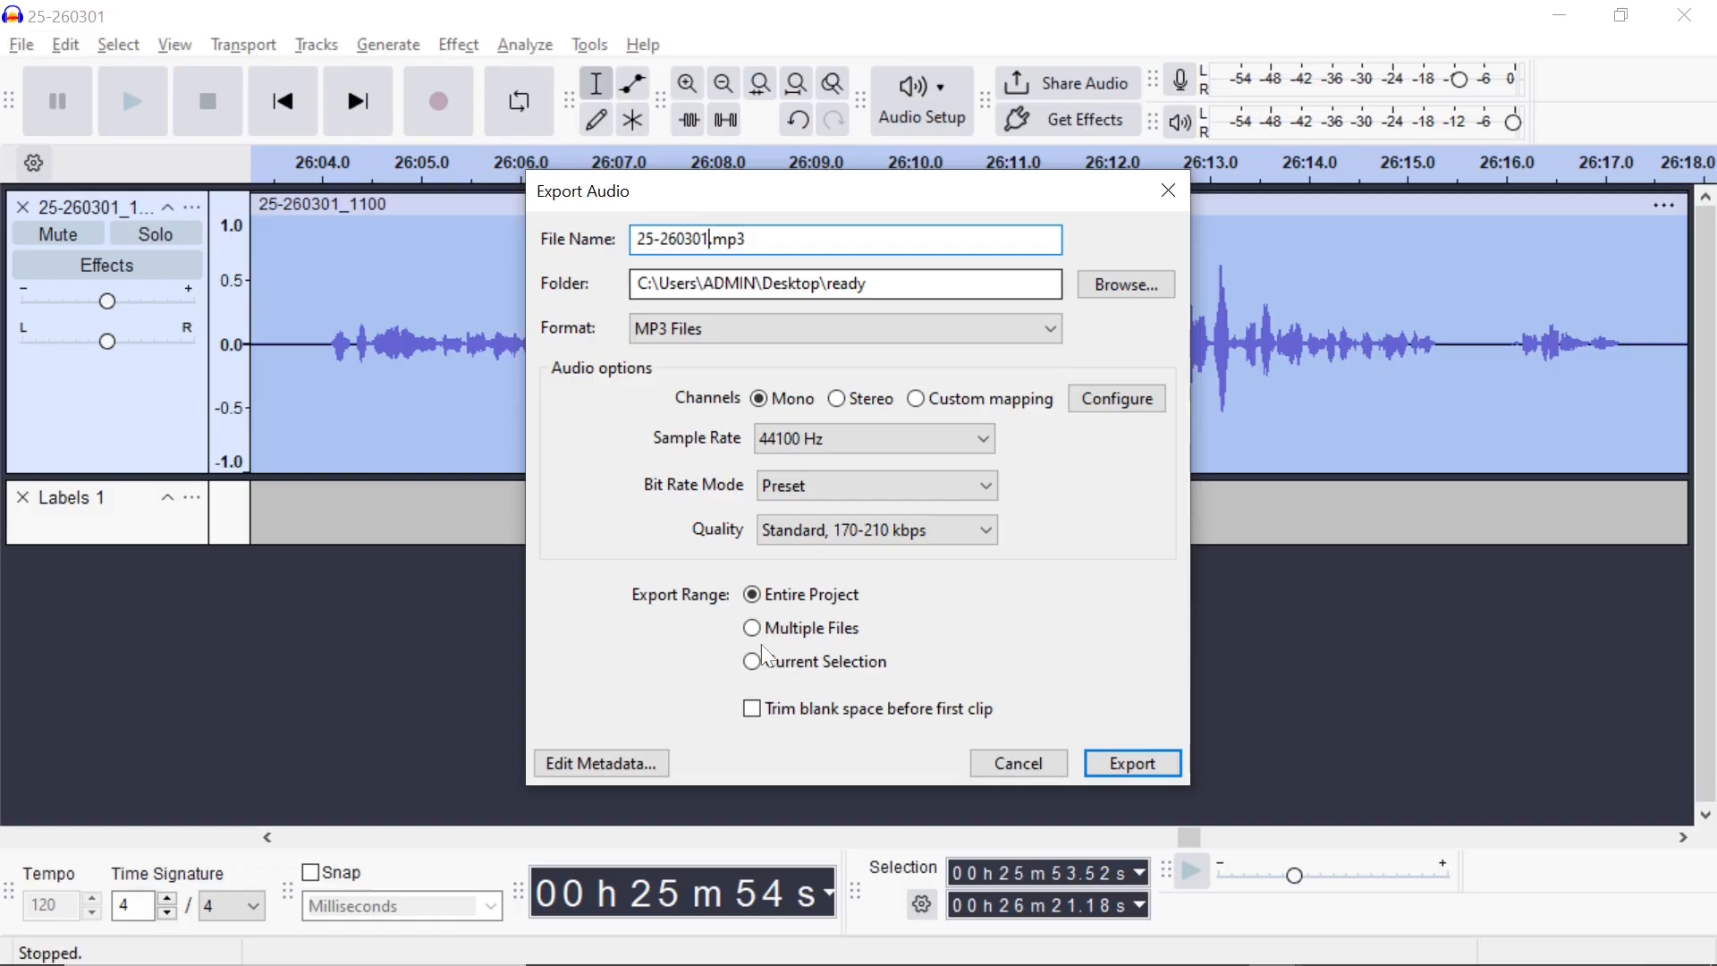
Step: Load the "holy Ghost service.xml" template from the audacity folder into the export's metadata tags
left_click(648, 761)
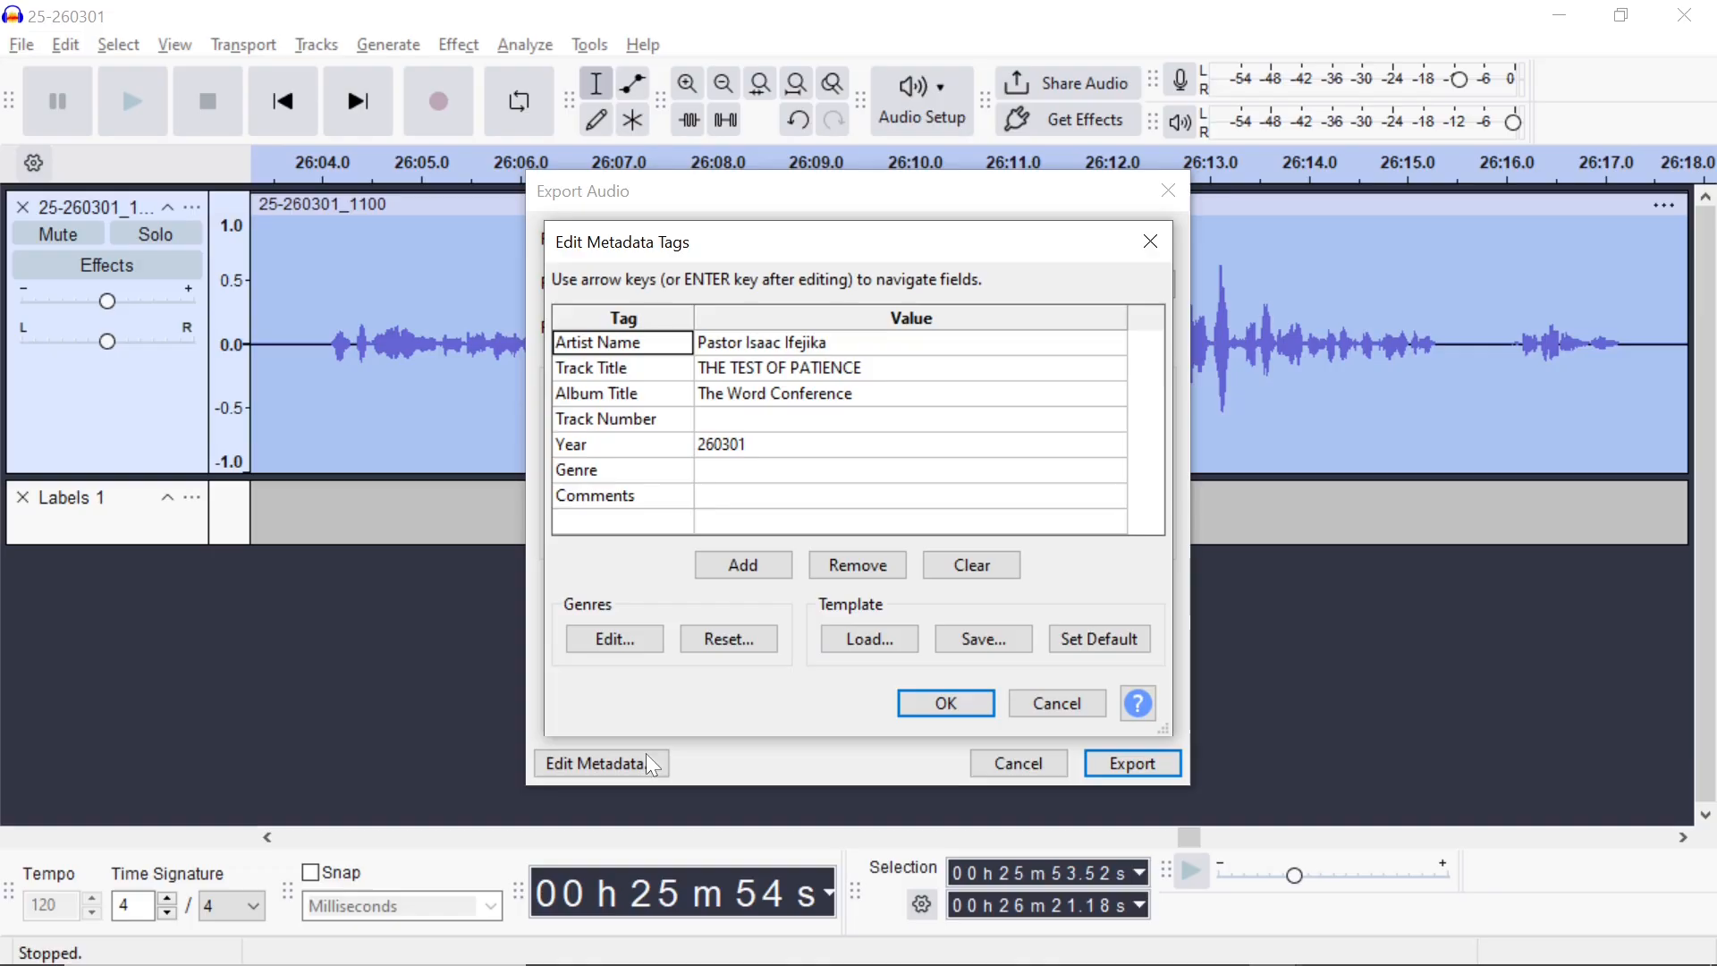
left_click(884, 636)
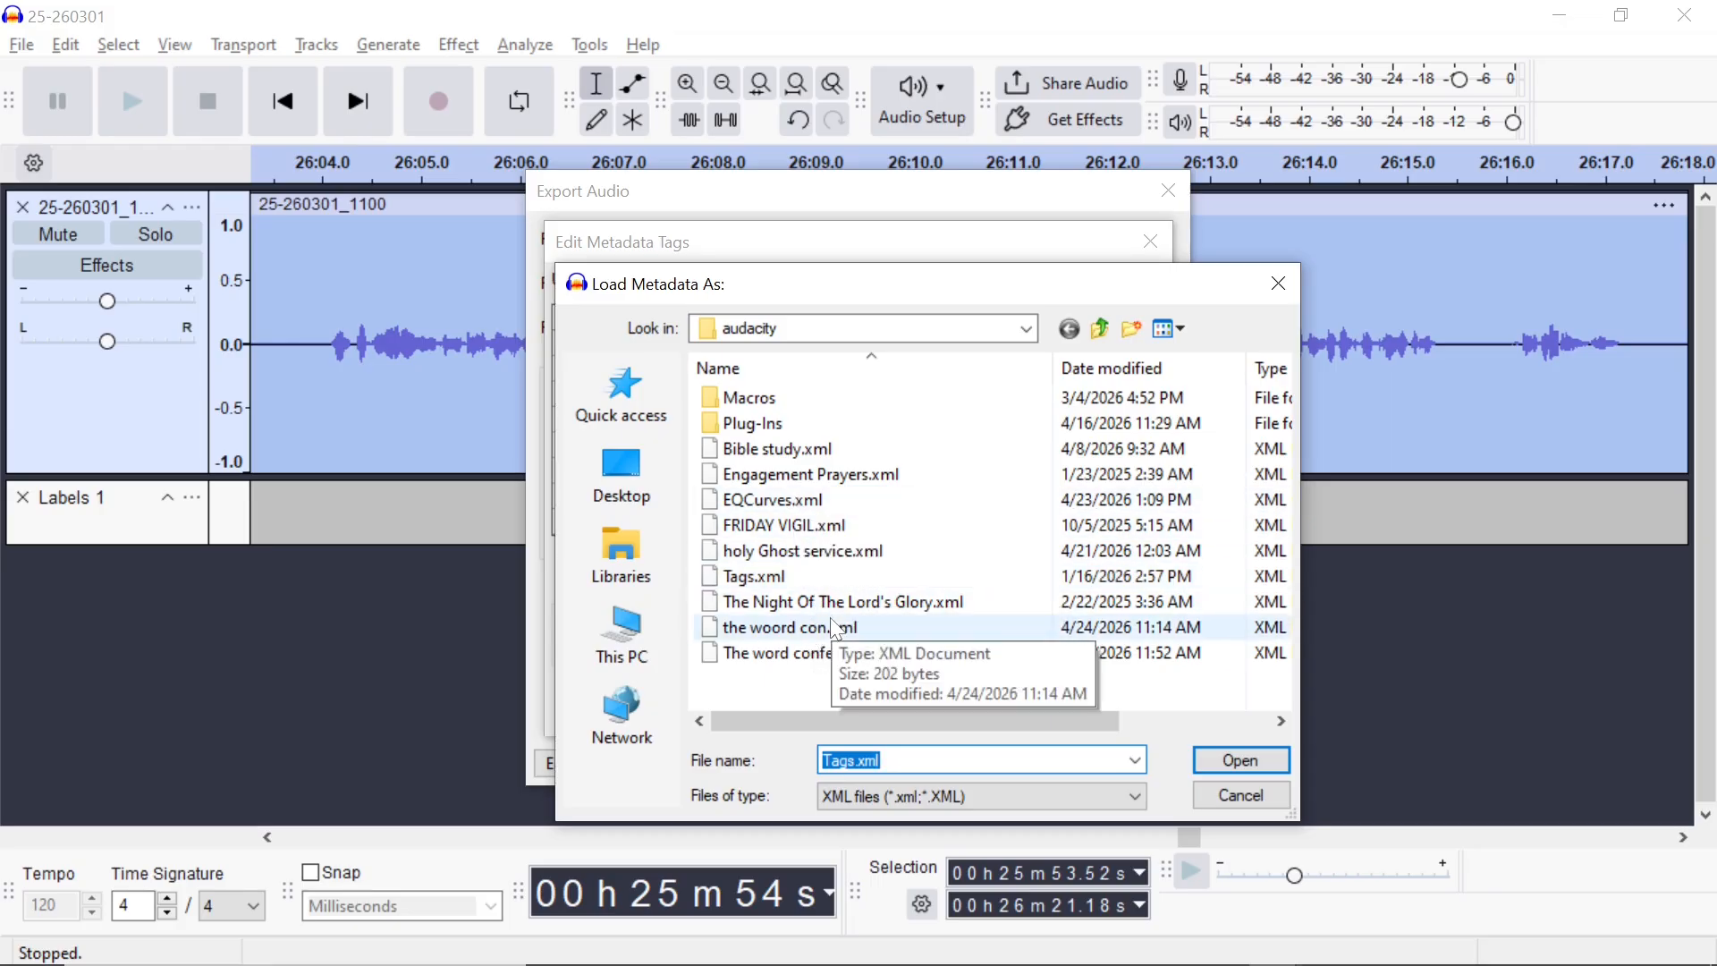
left_click(803, 552)
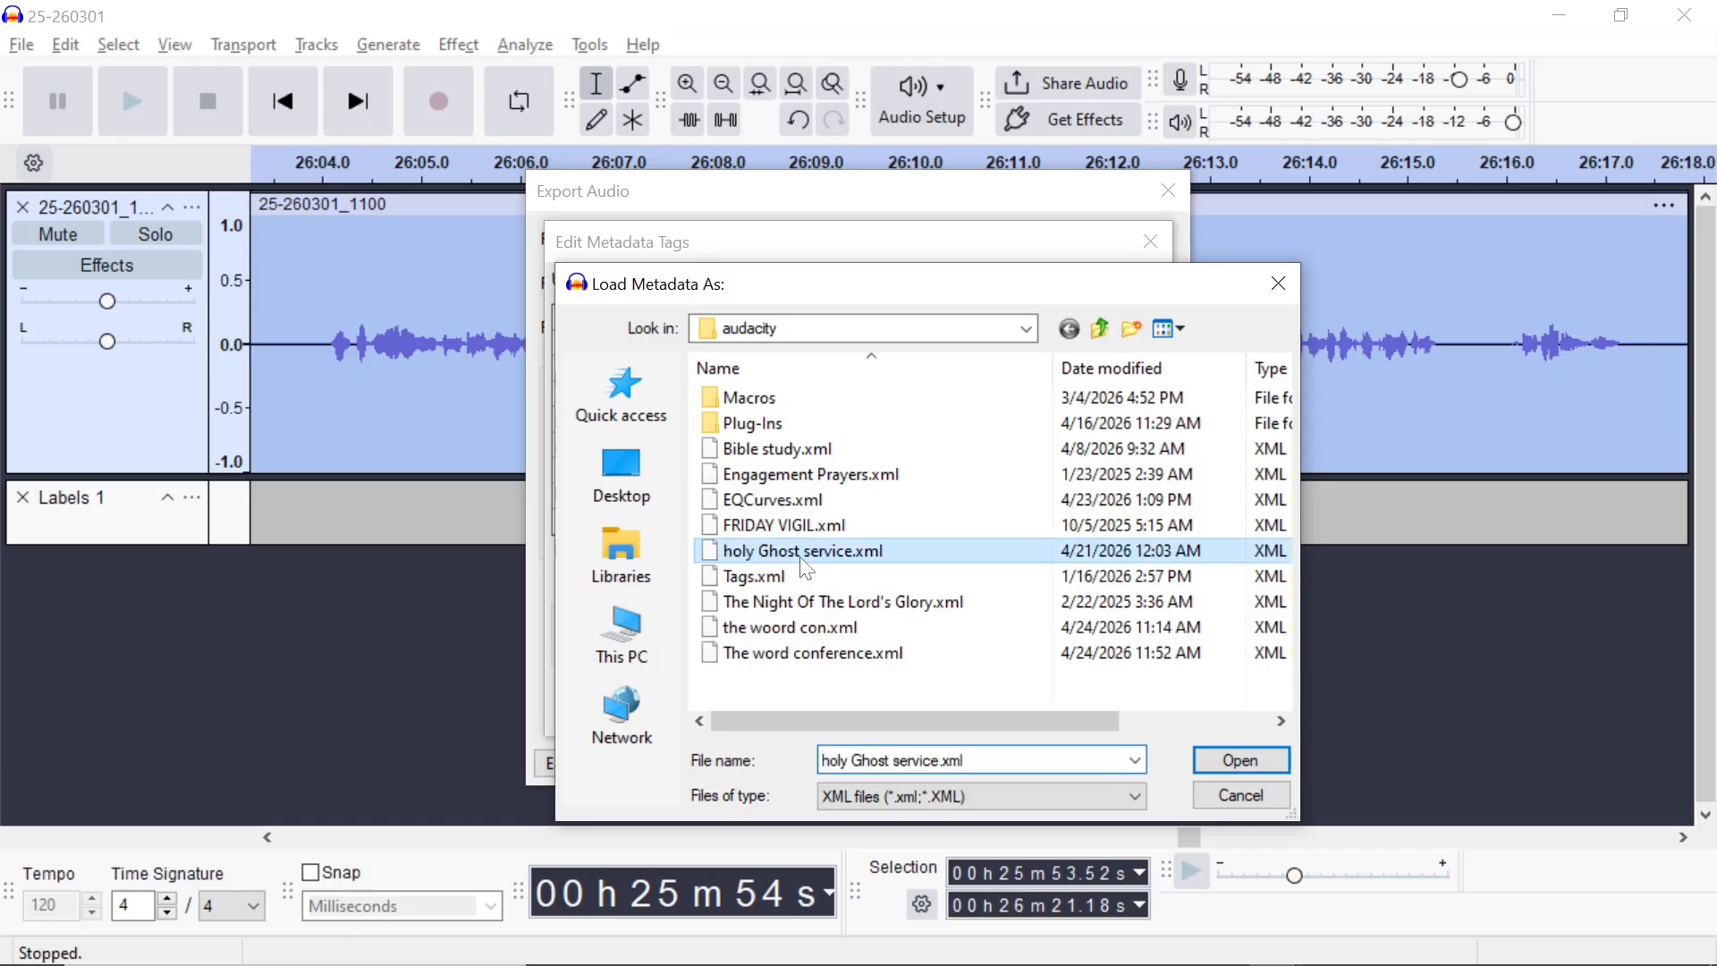
left_click(1242, 761)
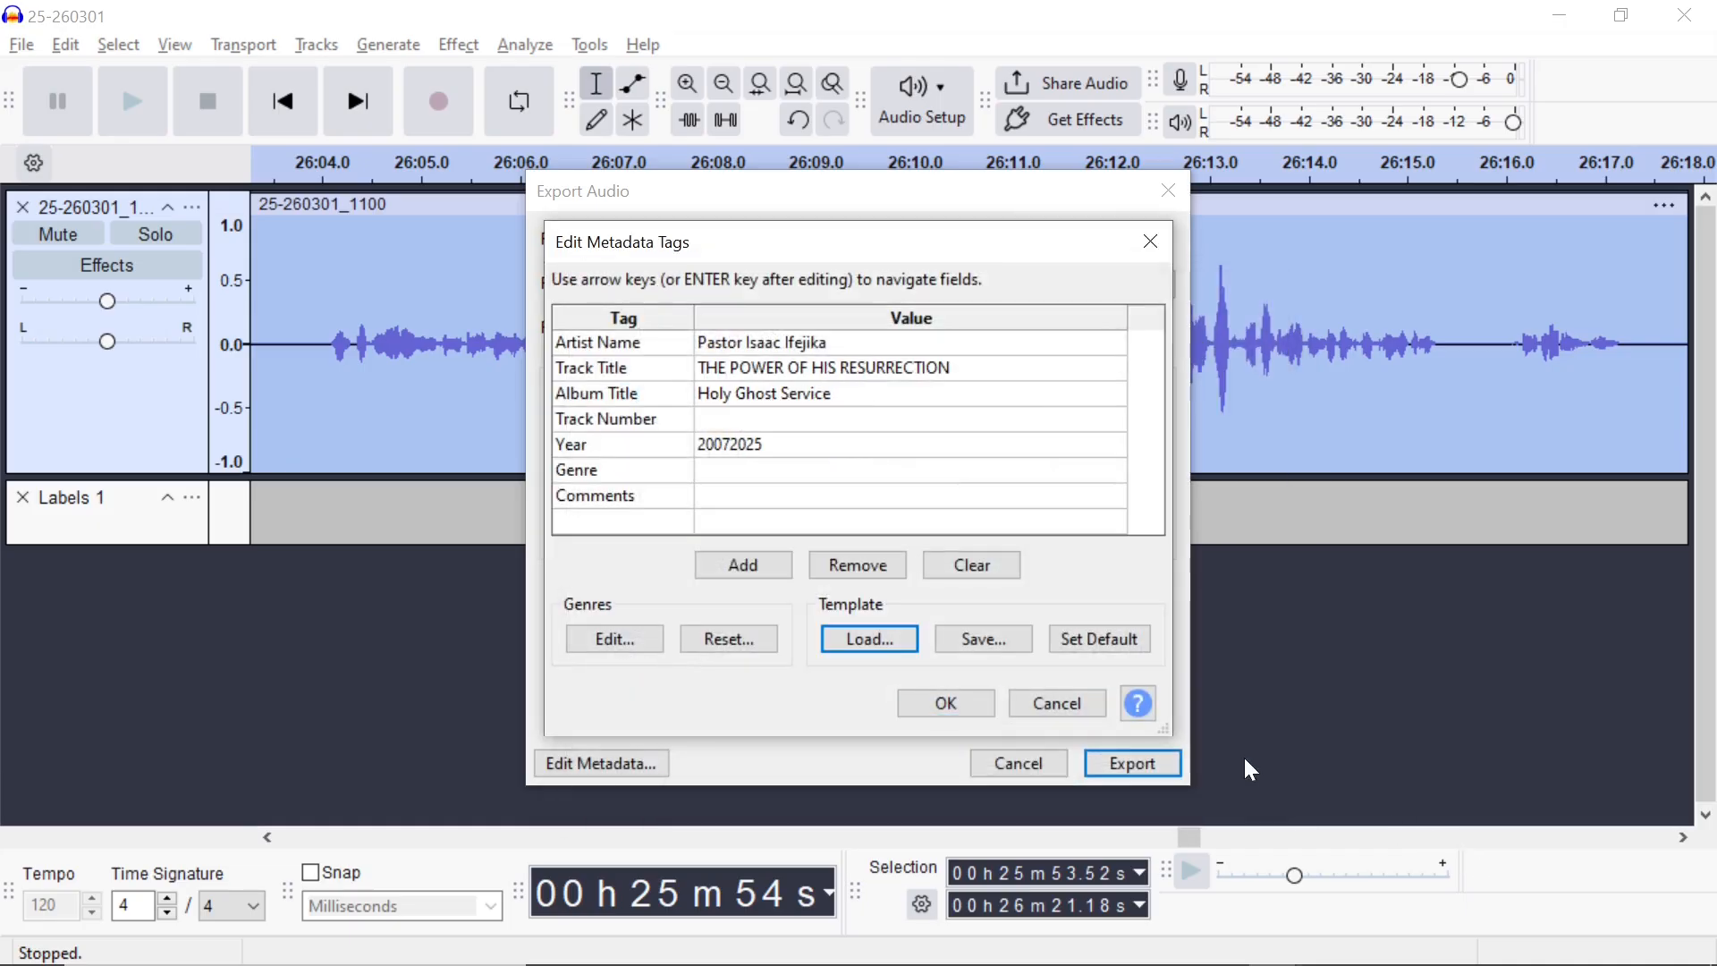
Step: Check the loaded Track Title and Year tags, and close the metadata editor without accepting the tags
left_click(766, 372)
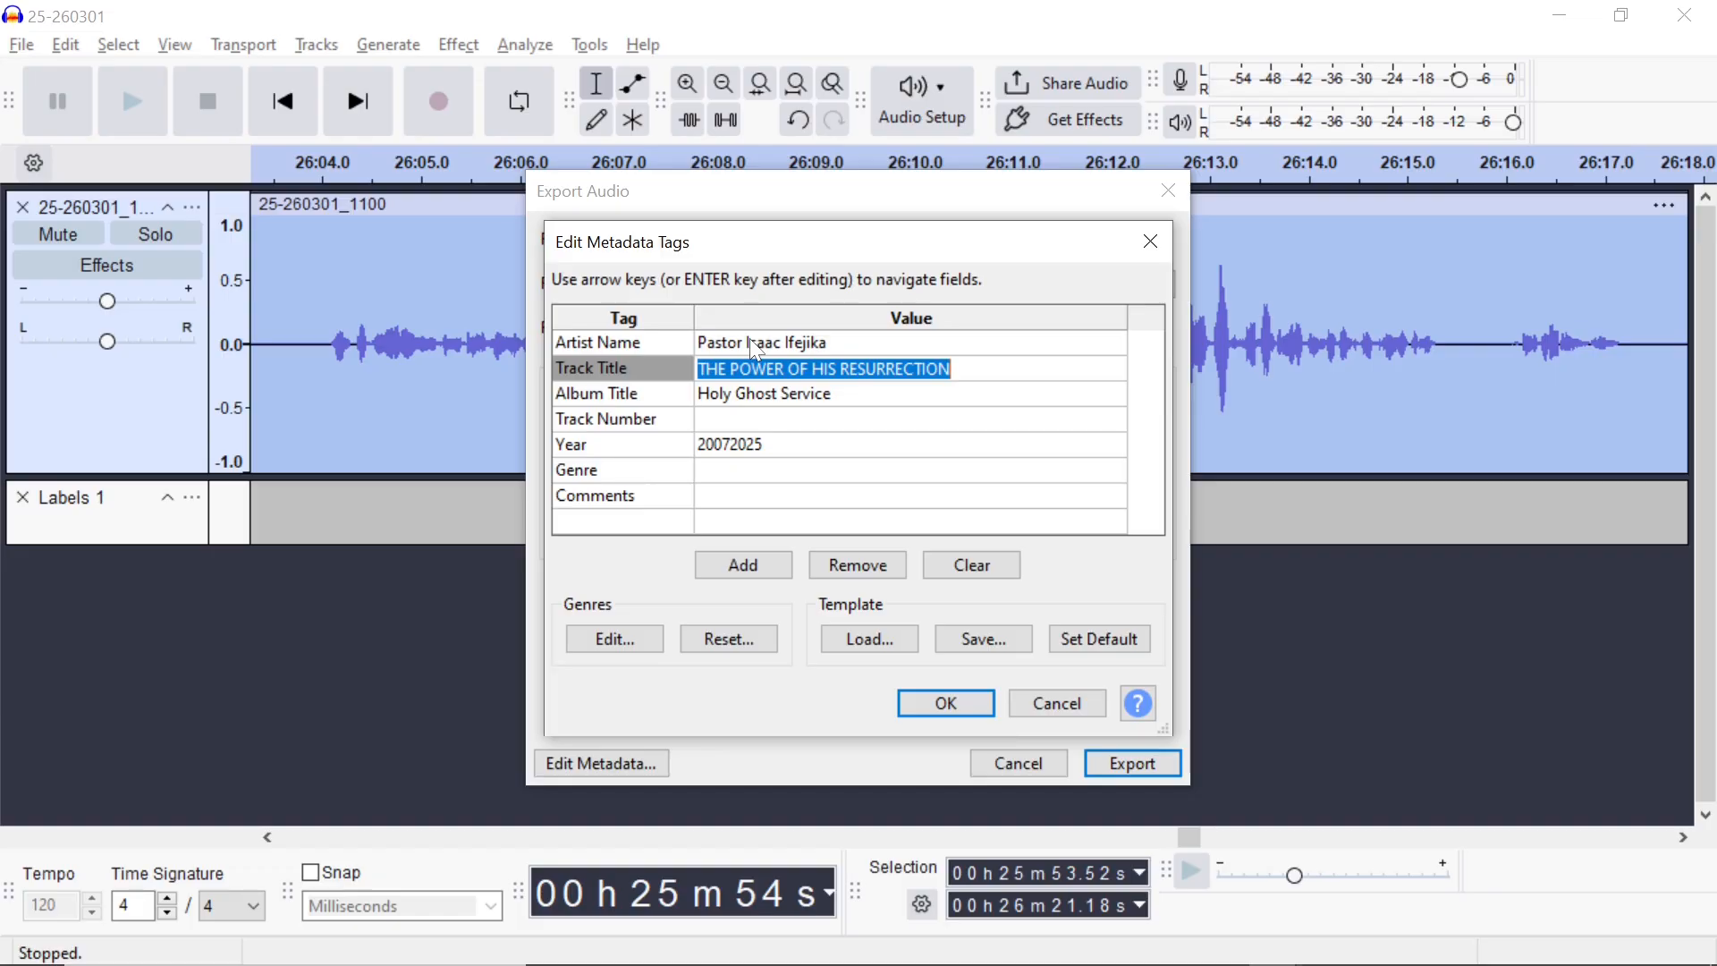
left_click(733, 447)
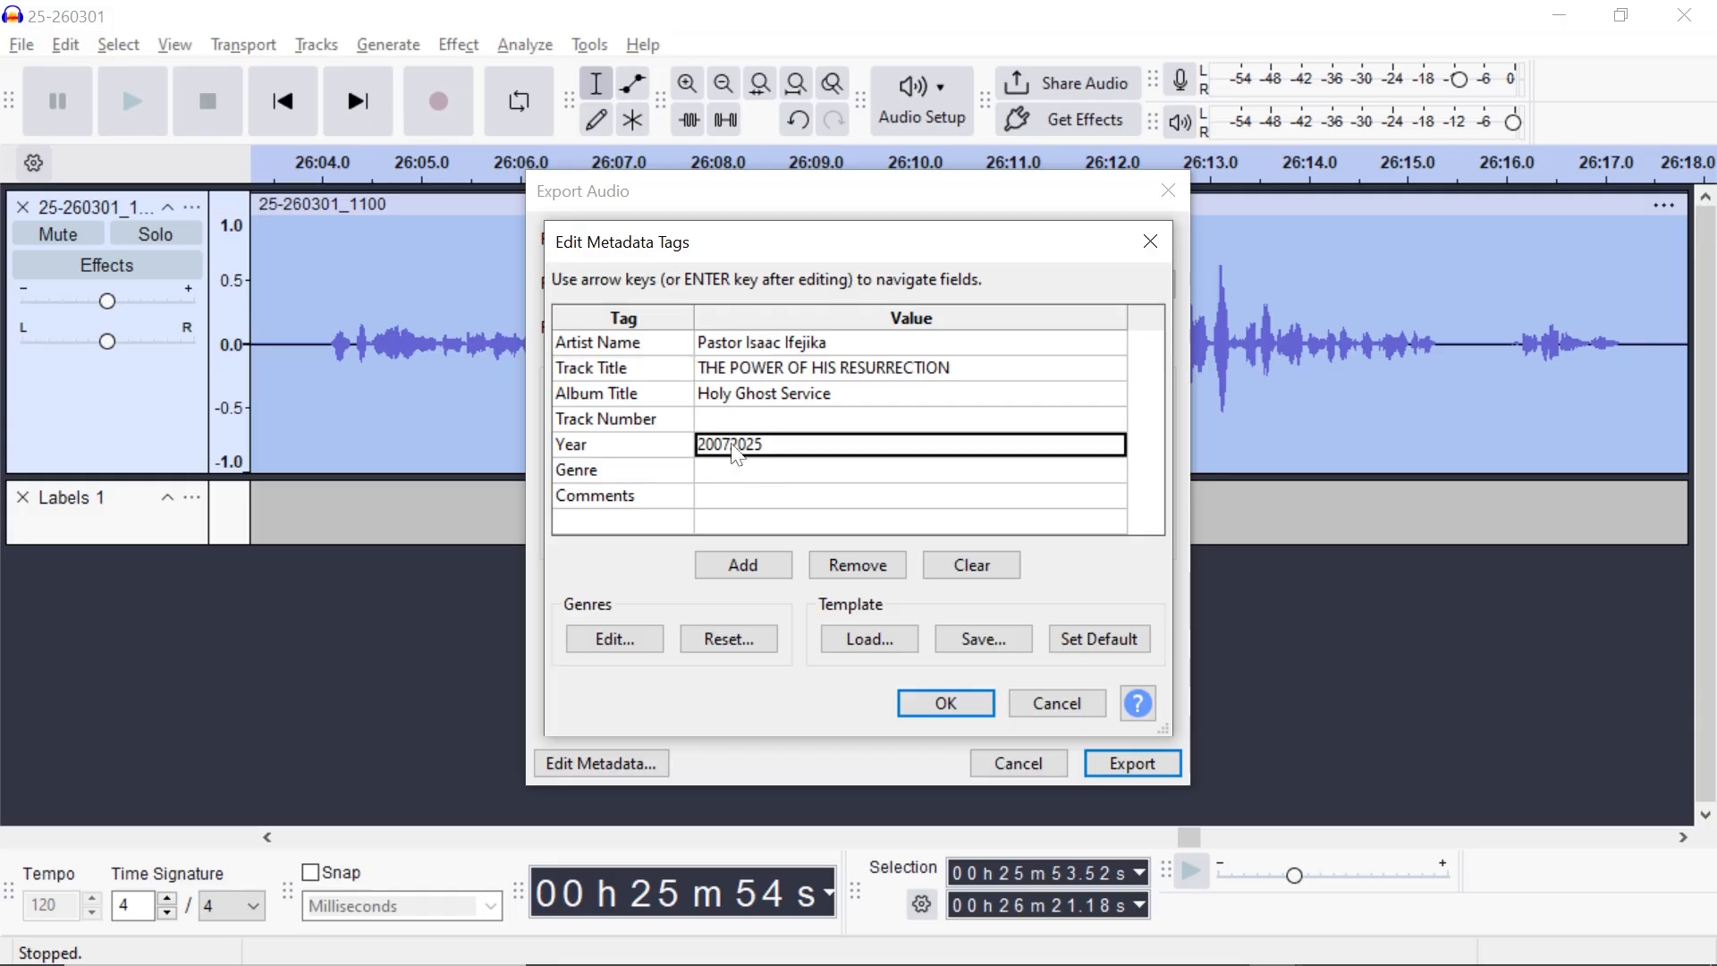
left_click(1151, 242)
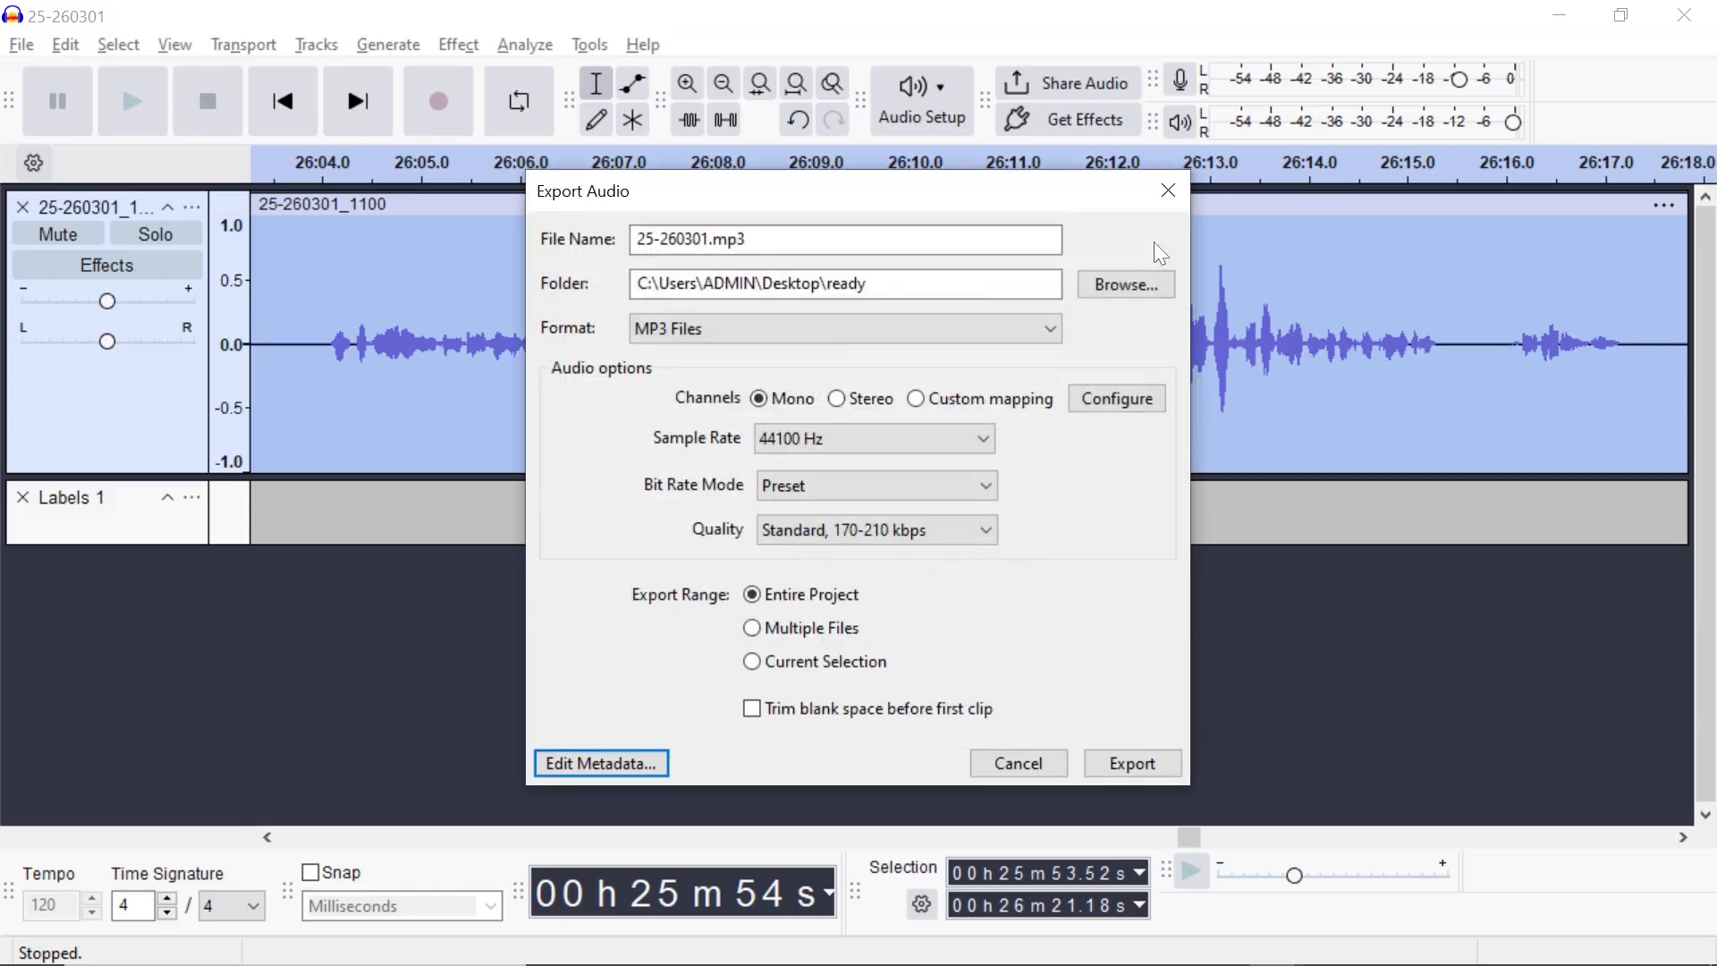